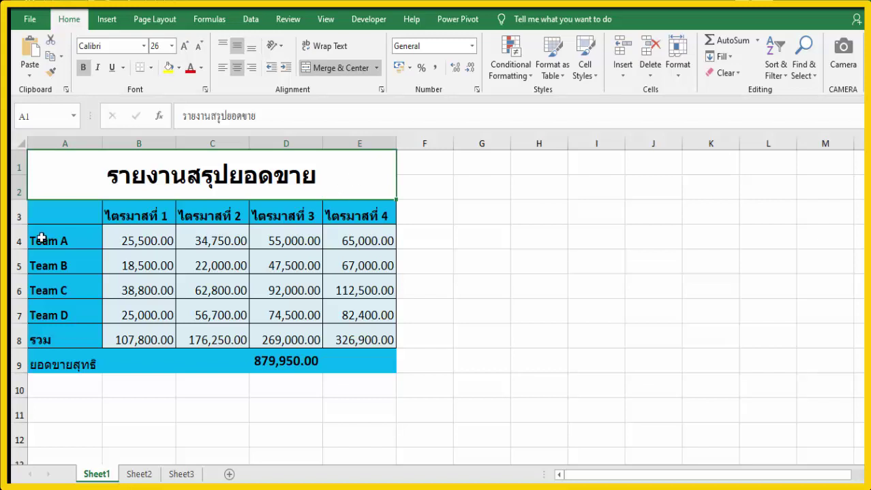
Step: Select the quarter headers and Teams A–D sales (A3:E7) and insert a clustered column chart
left_click_drag(54, 218, 368, 222)
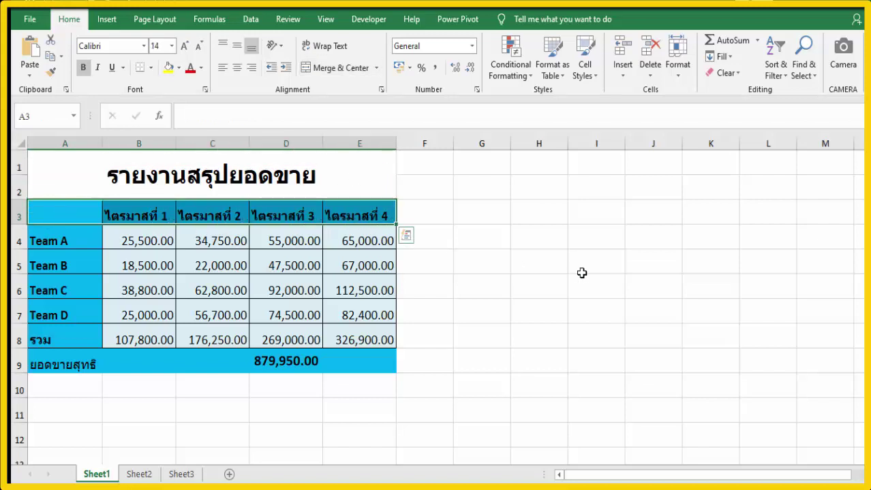
left_click(89, 240)
left_click_drag(89, 240, 361, 322)
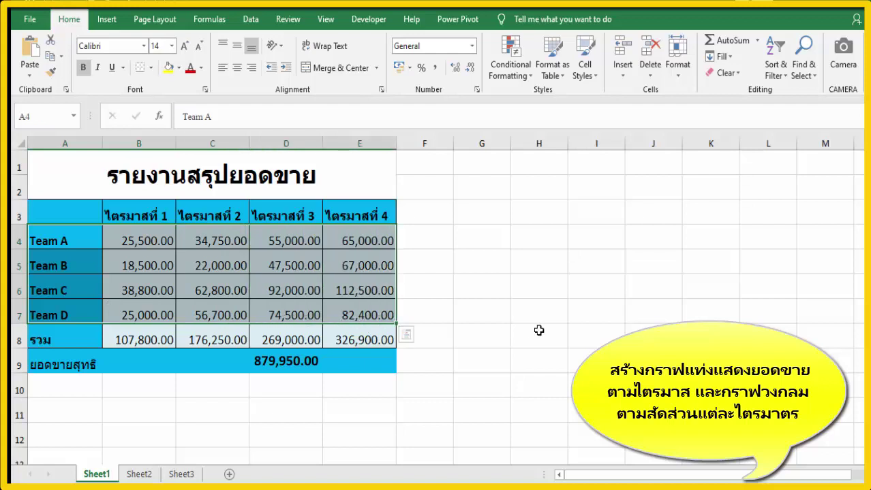
left_click_drag(72, 338, 325, 351)
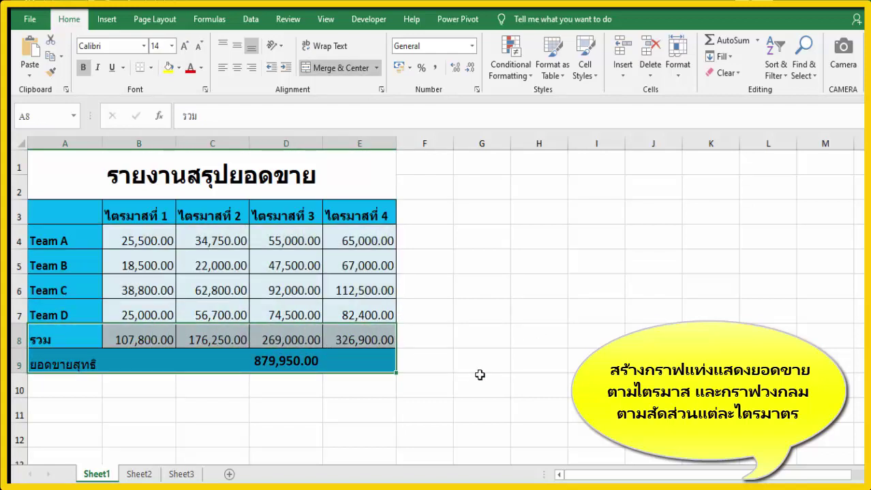
left_click_drag(77, 216, 79, 290)
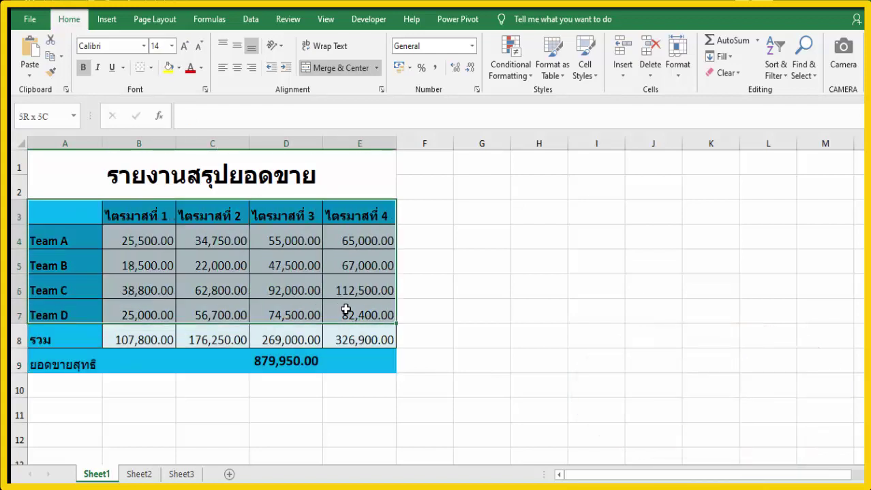
left_click_drag(79, 290, 405, 319)
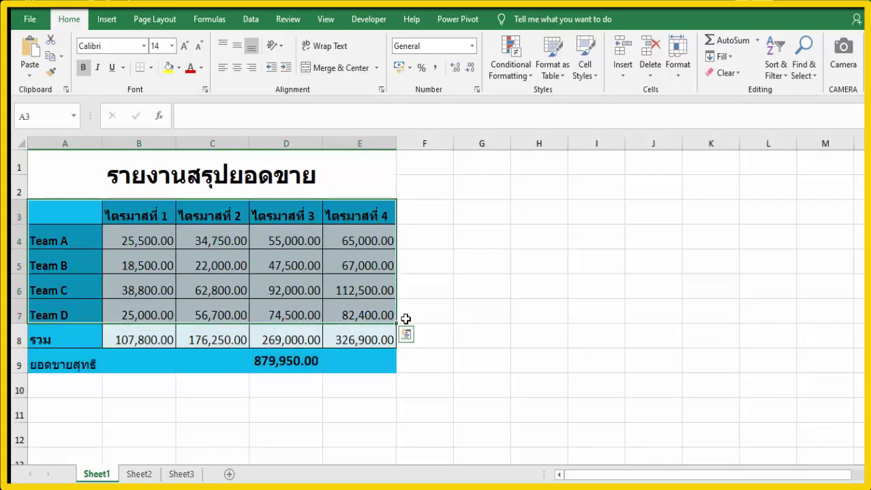
left_click(106, 19)
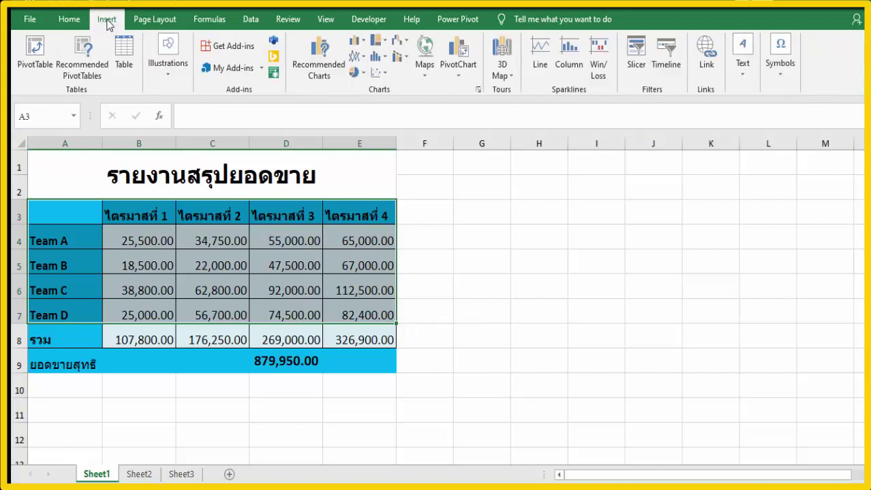
left_click(361, 42)
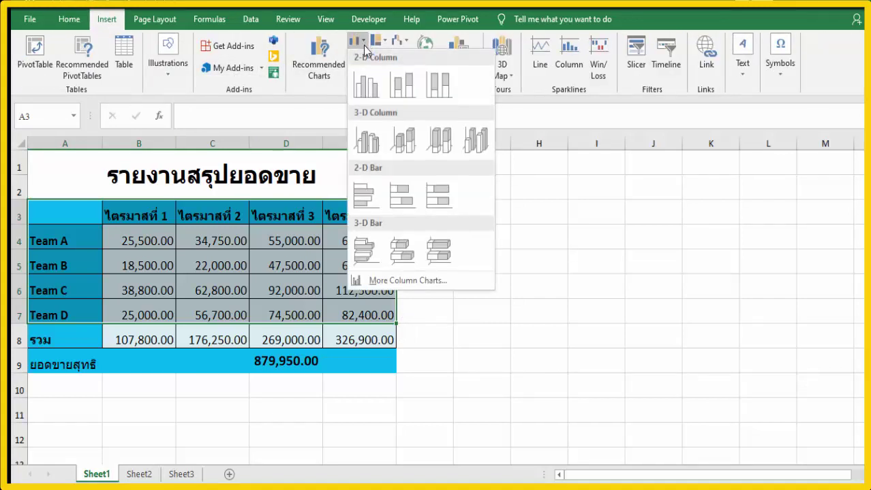
left_click(366, 85)
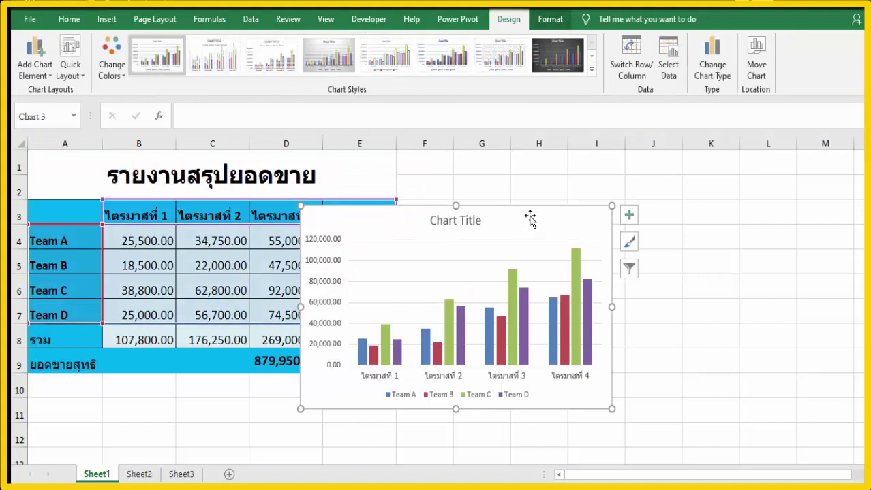
Step: Move the column chart beside the table, shrink it, and delete its title
left_click_drag(530, 216, 643, 170)
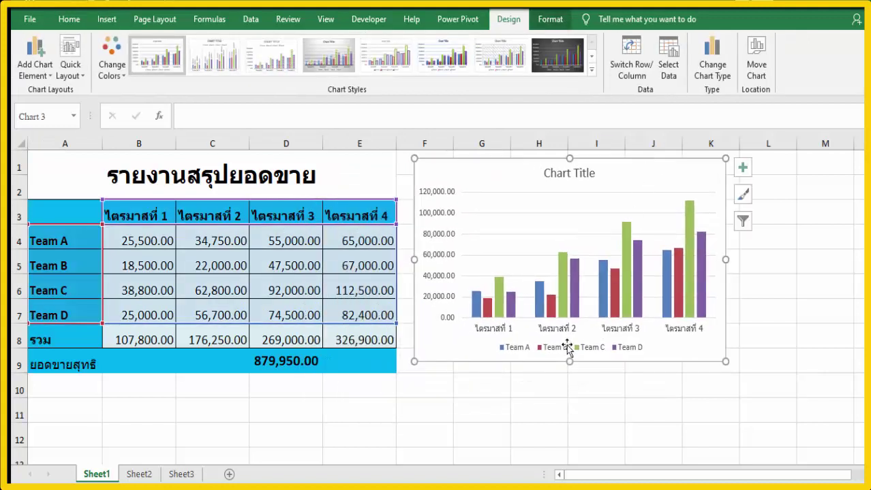
left_click_drag(570, 362, 570, 337)
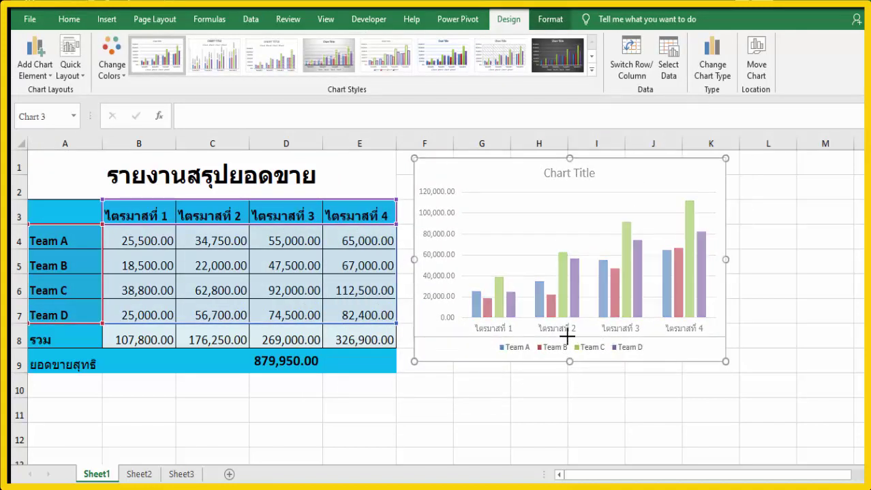
left_click_drag(725, 247, 690, 247)
left_click(572, 174)
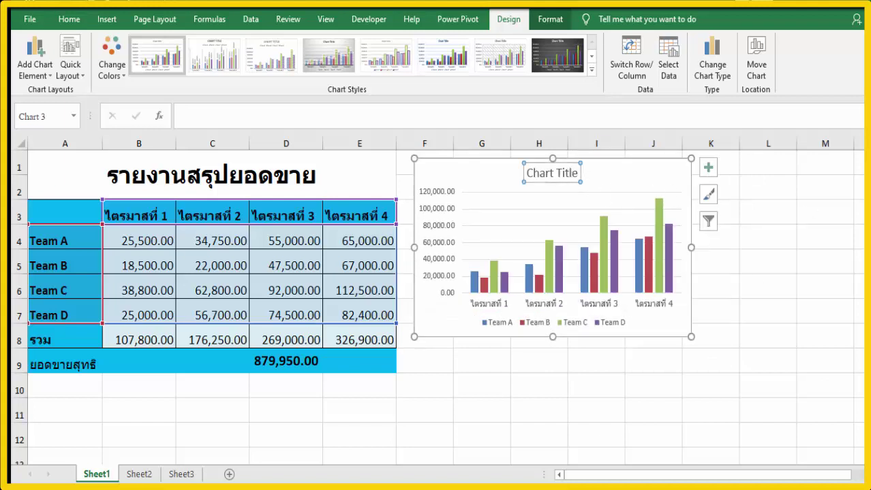
key("Delete")
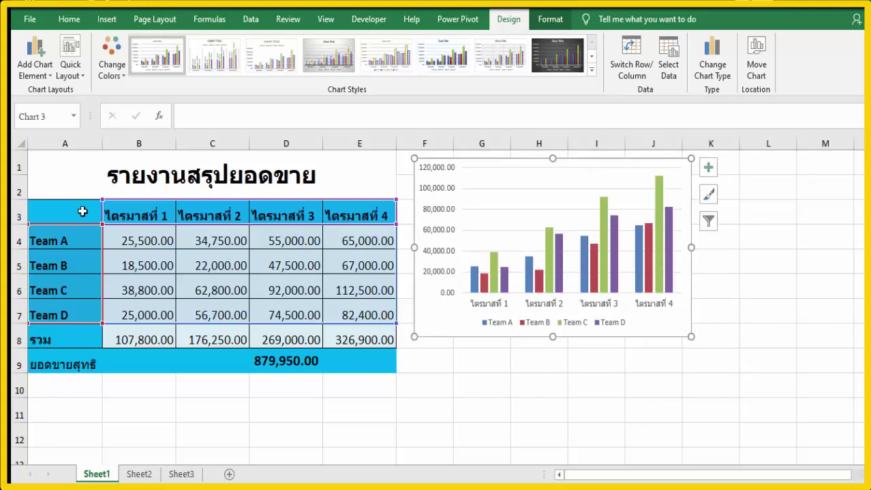
left_click_drag(82, 212, 360, 210)
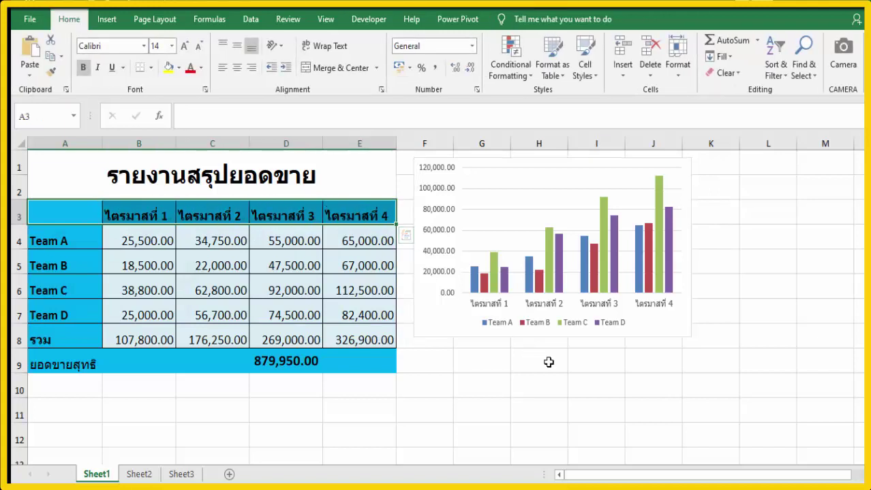
Step: Add the total row A8:E8 to the header selection and insert a 3-D pie chart
left_click(71, 334, "ctrl")
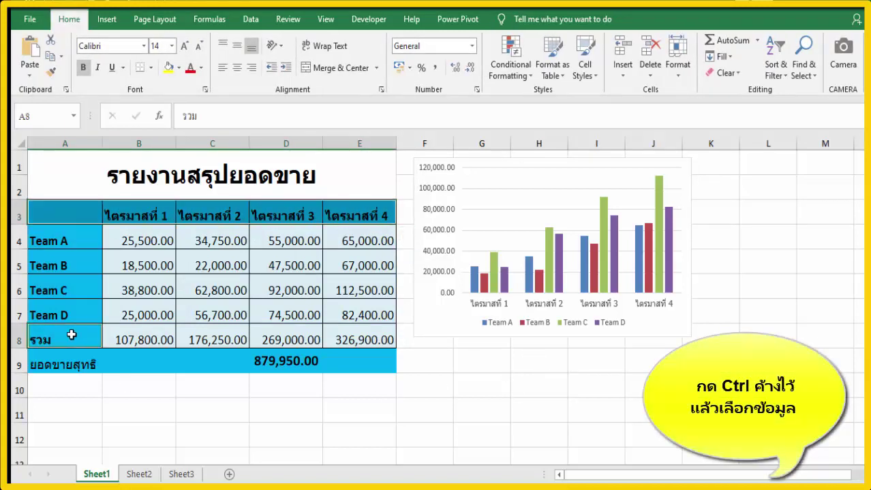
left_click_drag(70, 334, 348, 340)
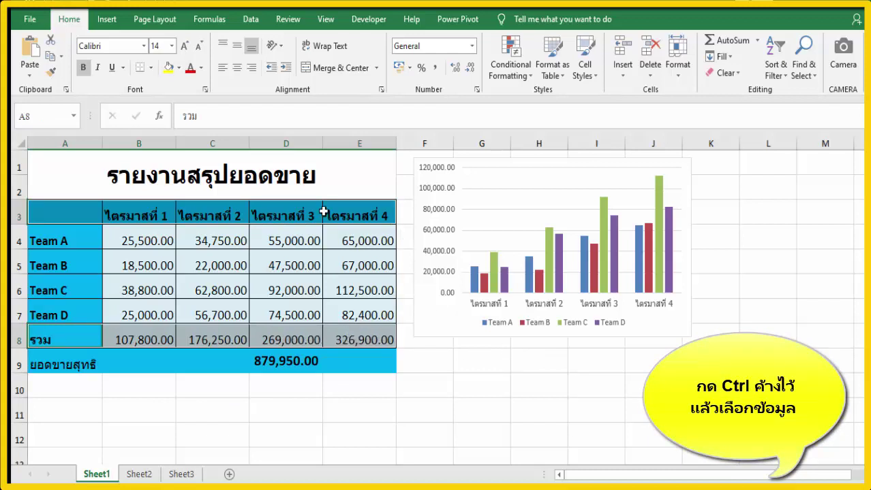
left_click(114, 24)
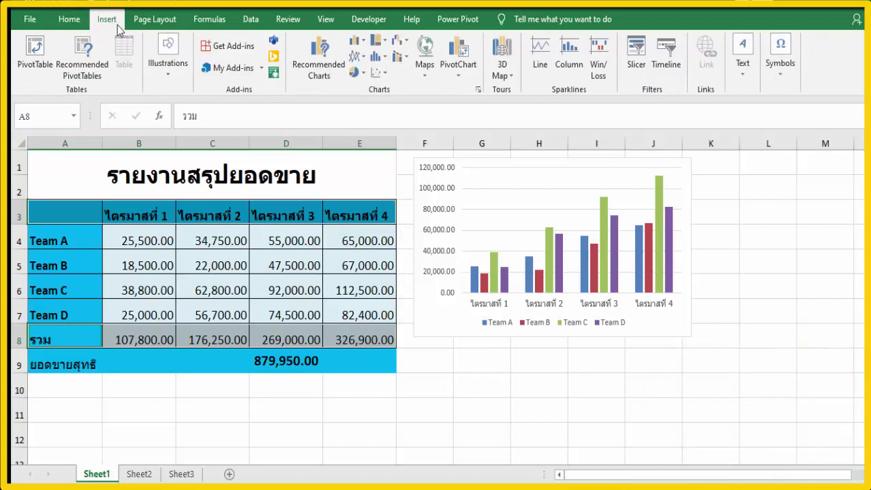
left_click(362, 73)
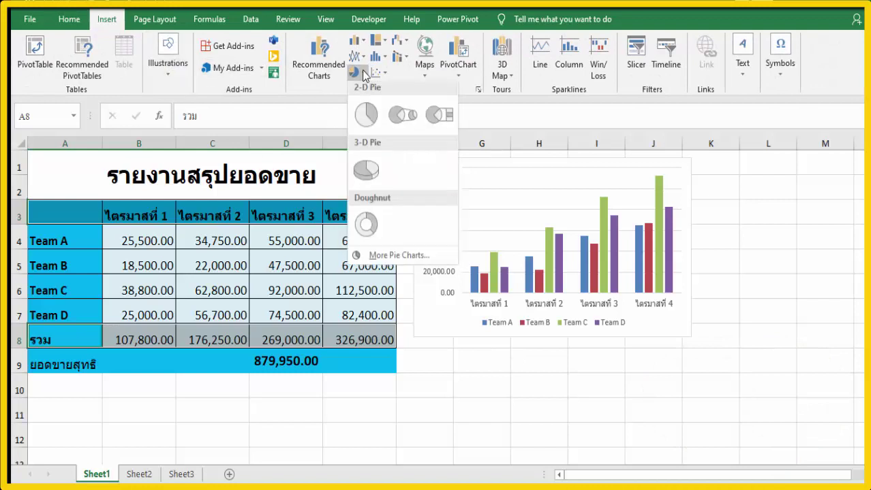
left_click(366, 170)
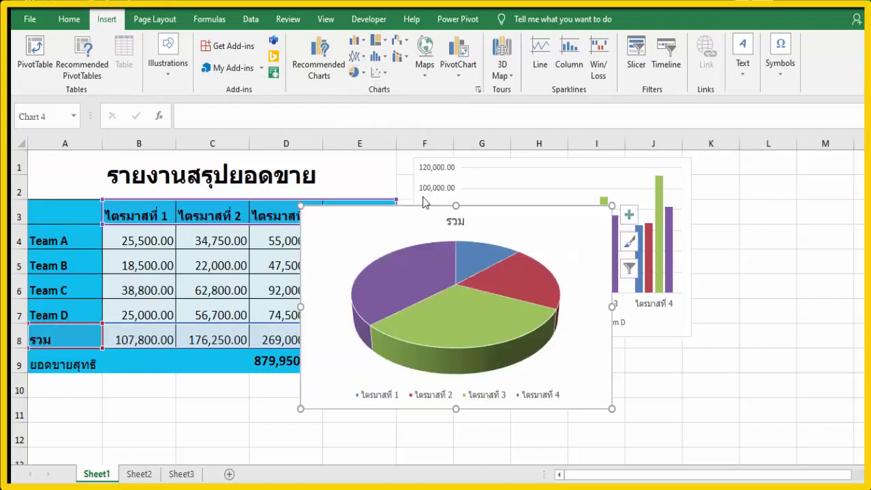
Step: Move the pie chart below the column chart, apply Style 3 with percentages and a Colorful palette, delete the title, and shrink it
left_click_drag(527, 213, 751, 228)
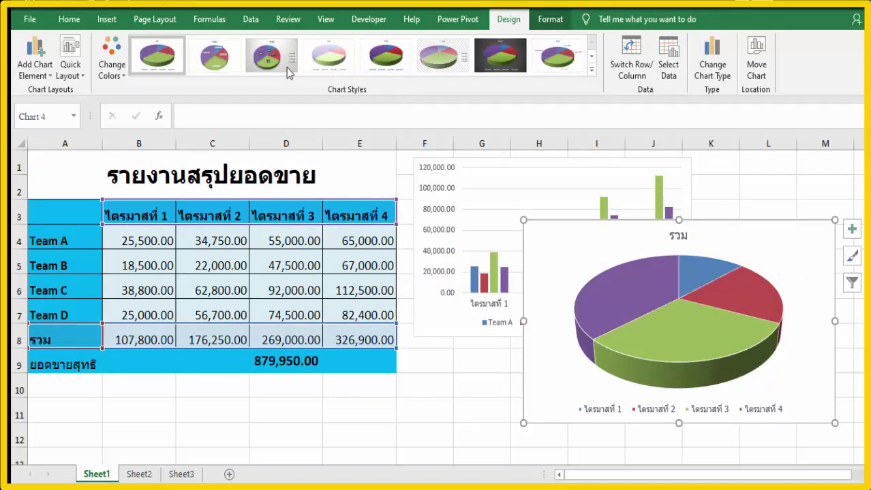
left_click(273, 66)
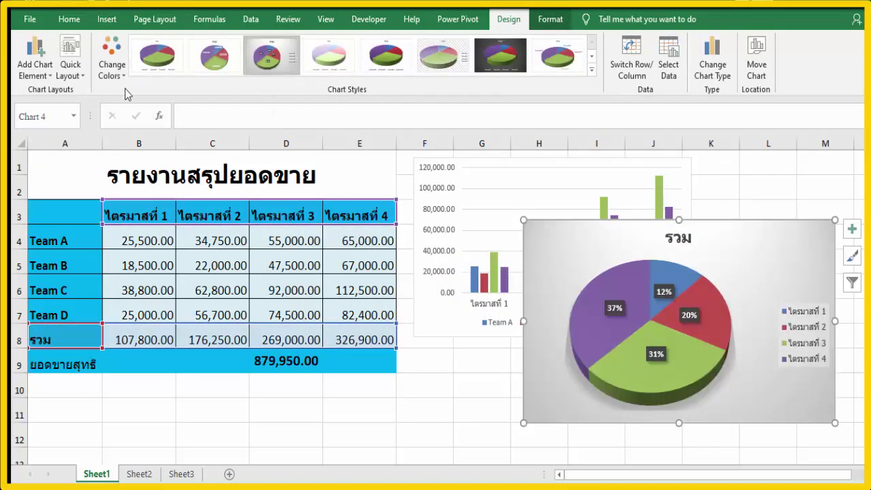
left_click(111, 60)
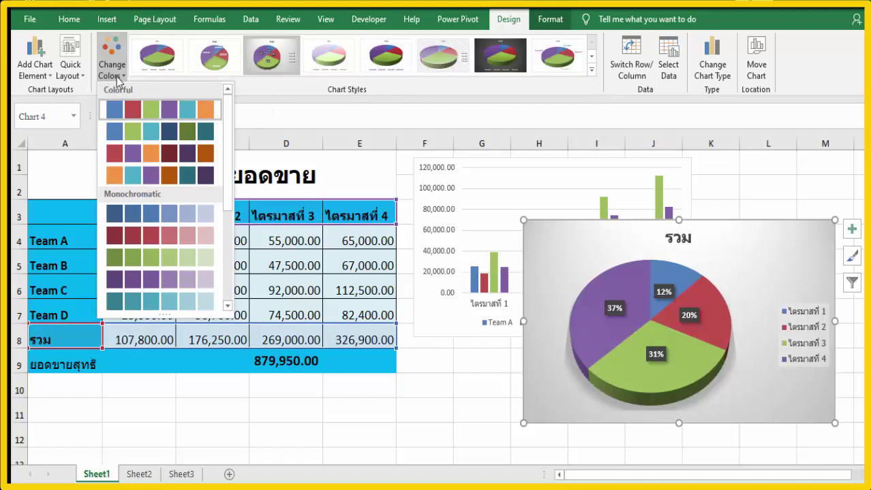
left_click(152, 159)
left_click(687, 237)
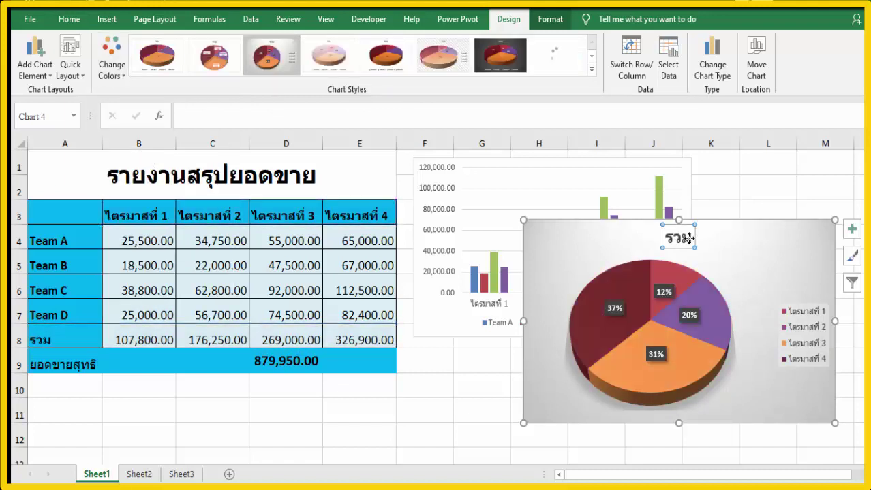
key("Delete")
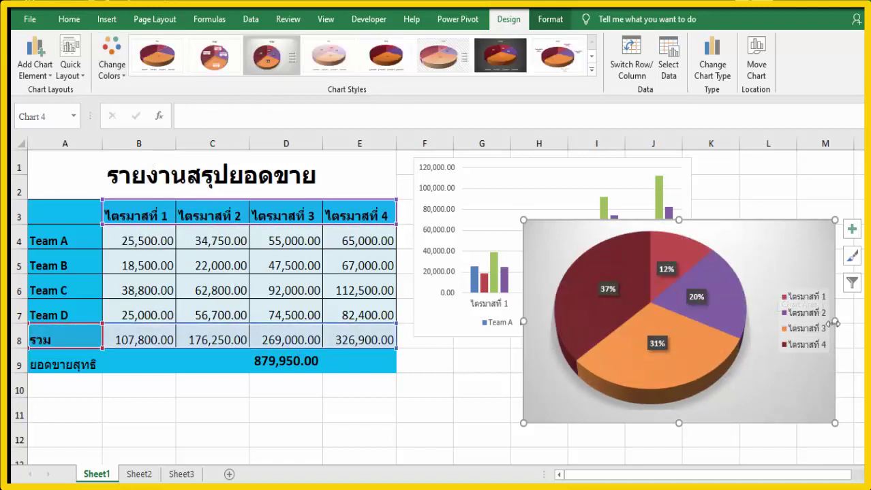
left_click_drag(835, 324, 806, 312)
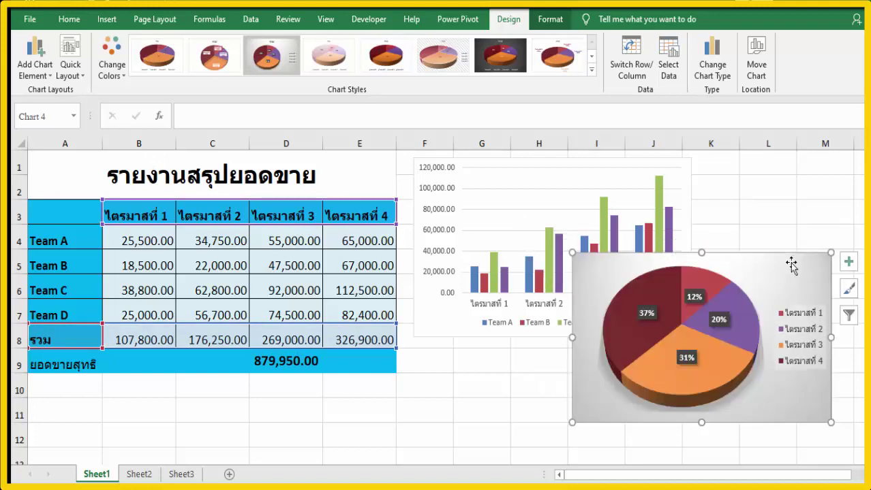
left_click(369, 20)
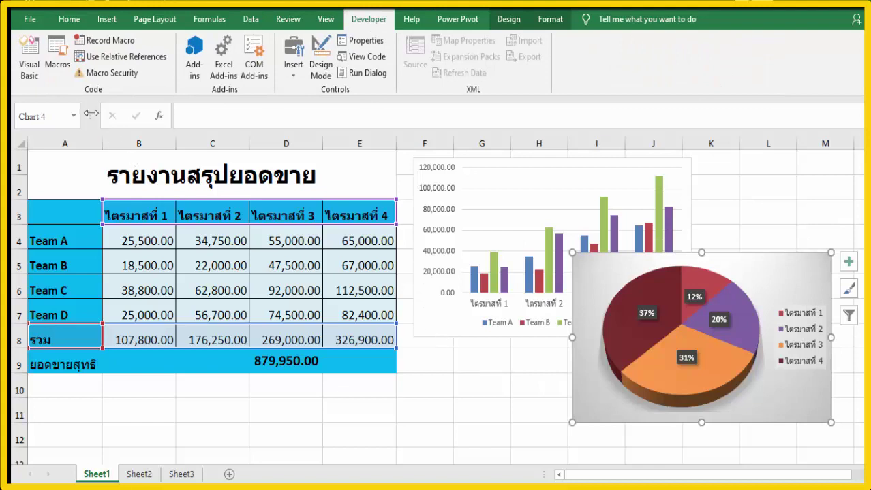
Step: In the VBA editor, insert a new UserForm1 and stretch it taller and wider
left_click(25, 66)
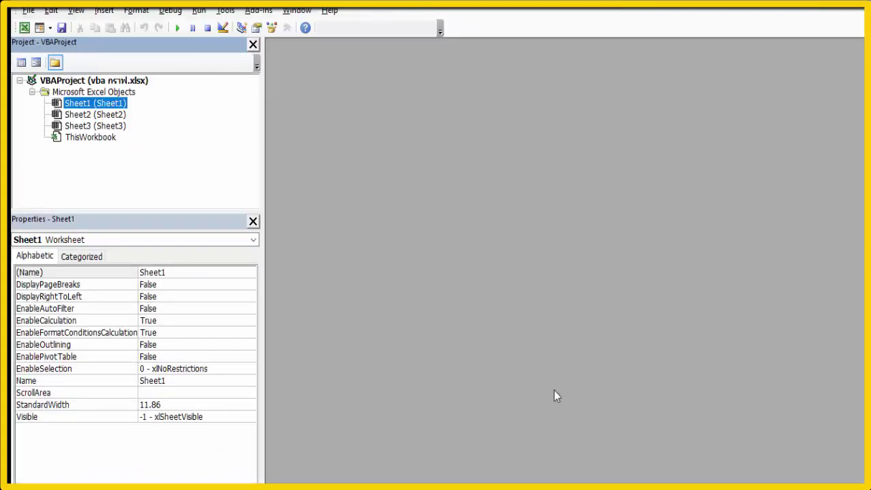
right_click(120, 107)
mouse_move(167, 181)
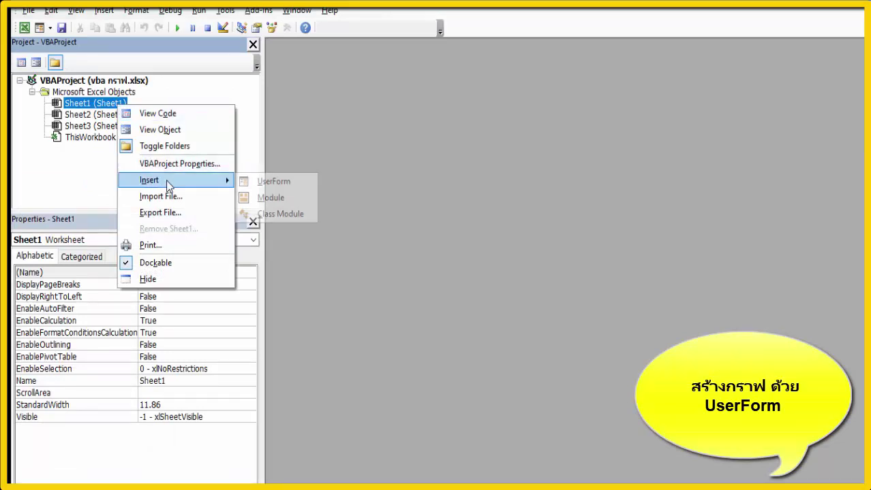
left_click(267, 183)
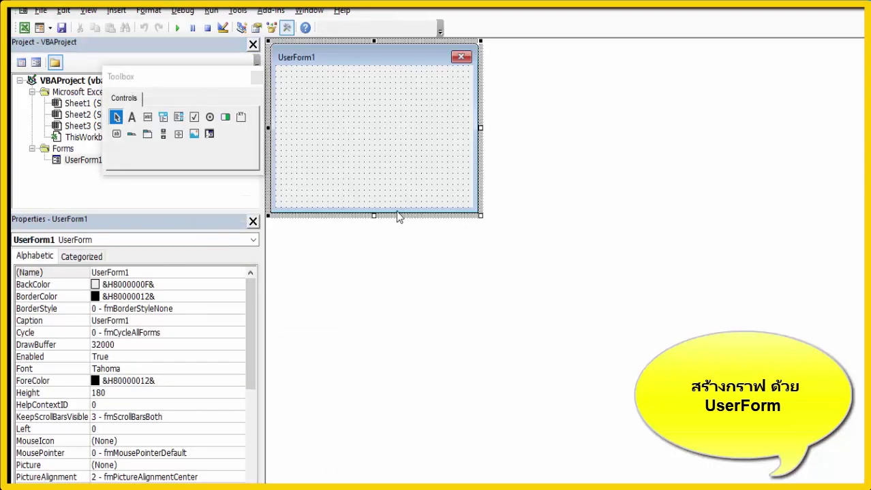
left_click_drag(383, 262, 390, 335)
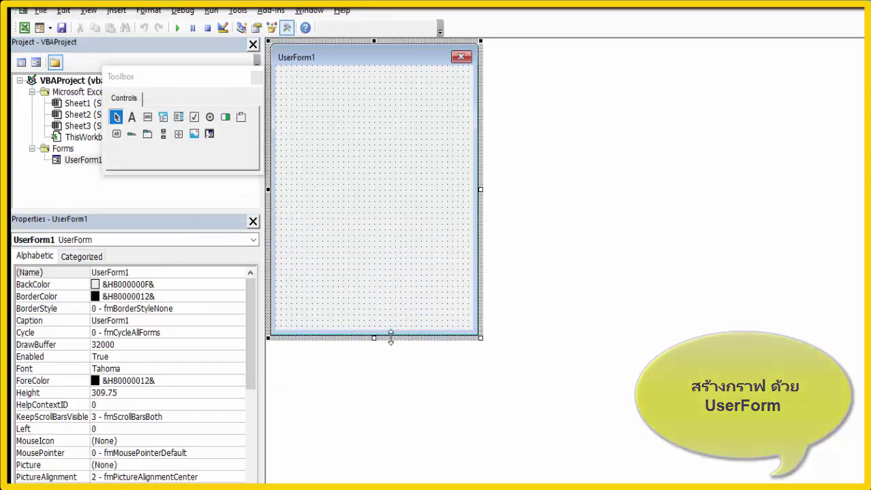
left_click_drag(481, 190, 630, 190)
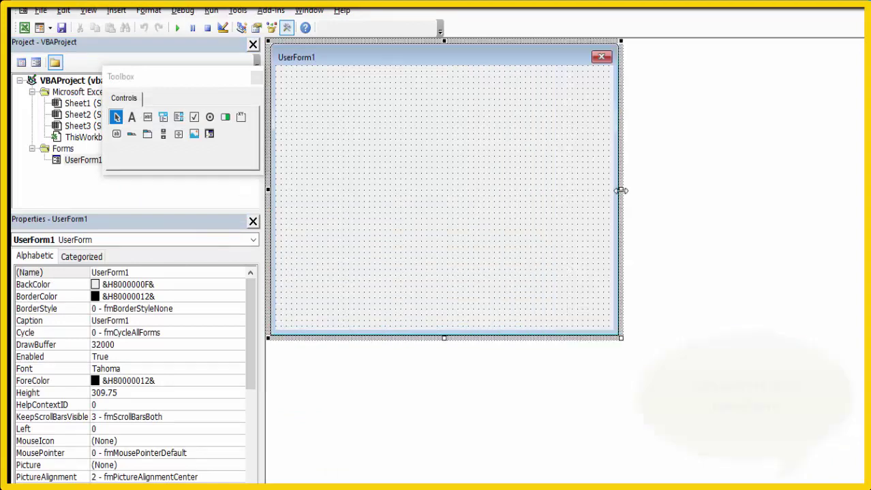
Step: Draw a large Image1 control across the form's top and CommandButton1 beneath it
left_click(194, 136)
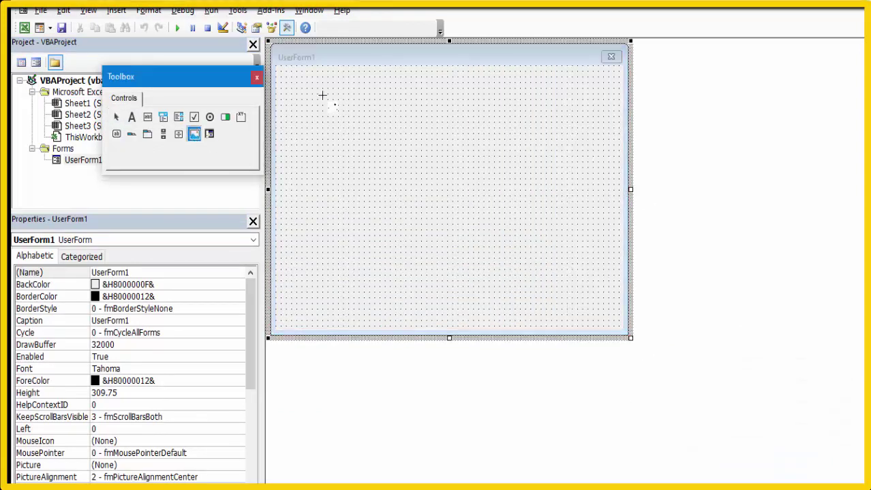
left_click_drag(292, 77, 610, 270)
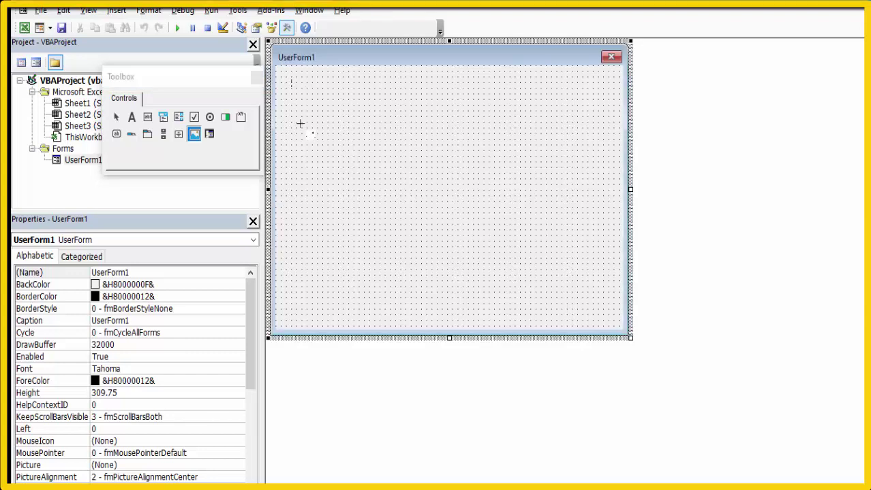
left_click(116, 136)
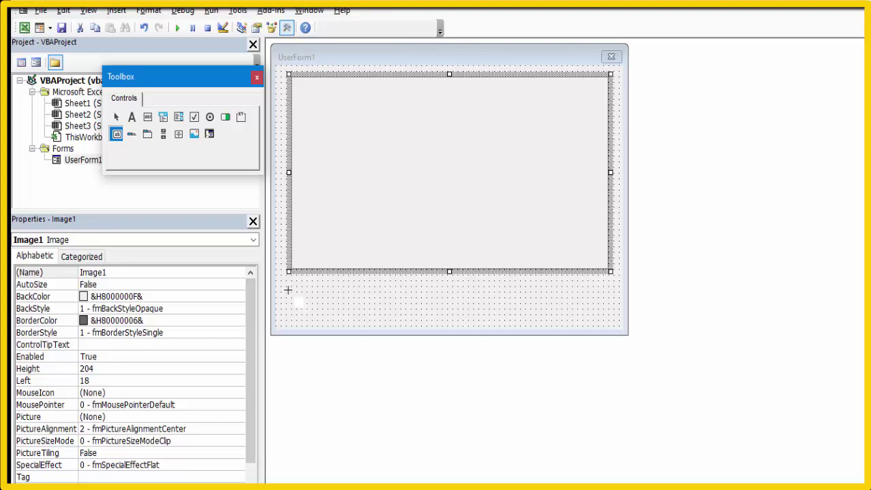
left_click_drag(287, 290, 382, 316)
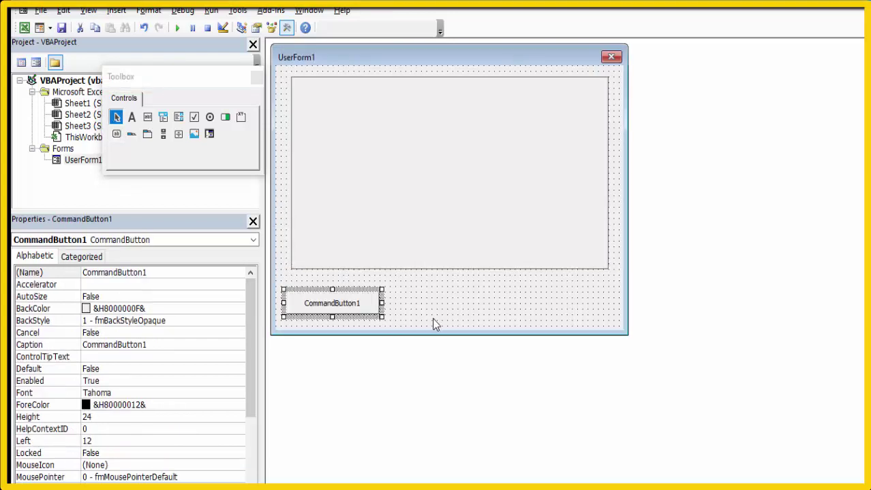
Step: Change CommandButton1's Caption property to กราฟแท่ง
left_click(363, 304)
left_click(158, 346)
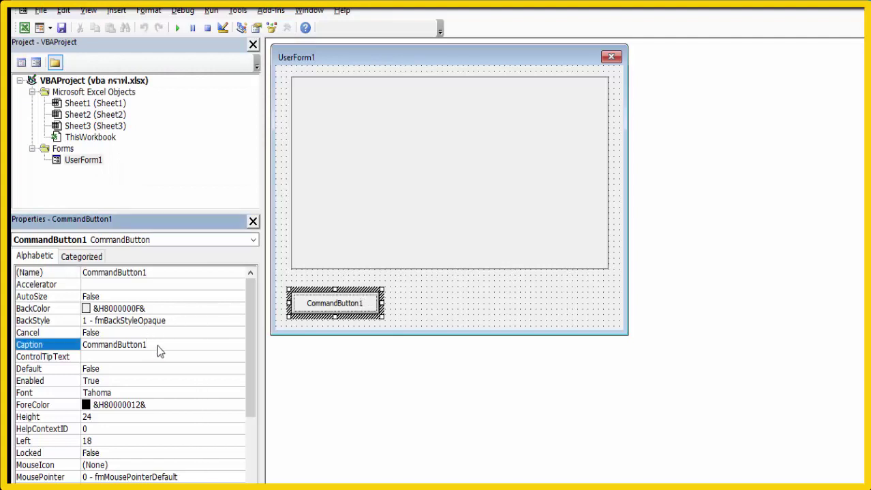
key("BackSpace")
key("BackSpace")
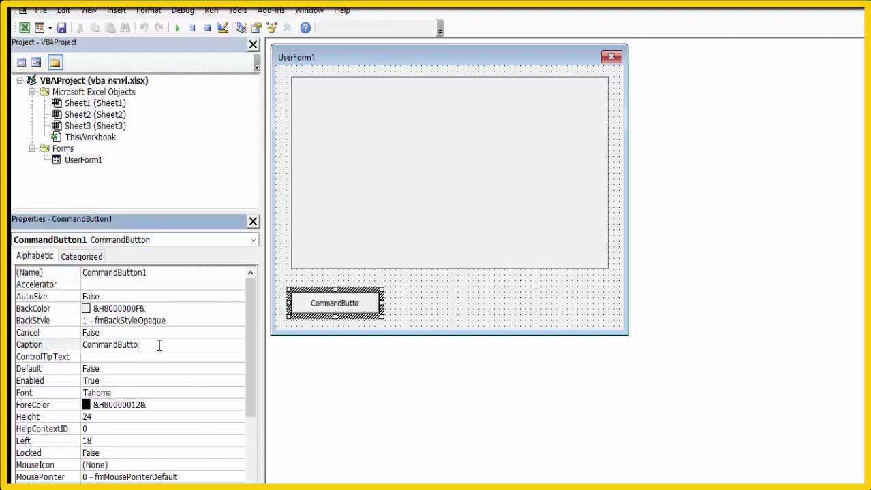
key("BackSpace")
key("BackSpace")
key("BackSpace")
type("กรา")
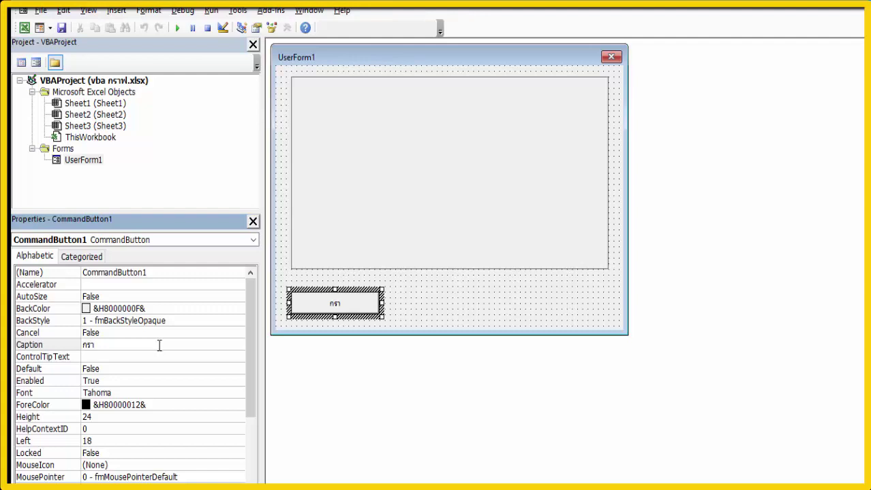
type("ฟแท่ง")
key("Return")
Step: Set the button's font to 14-point Tahoma and raise its top edge to make it taller
left_click(135, 393)
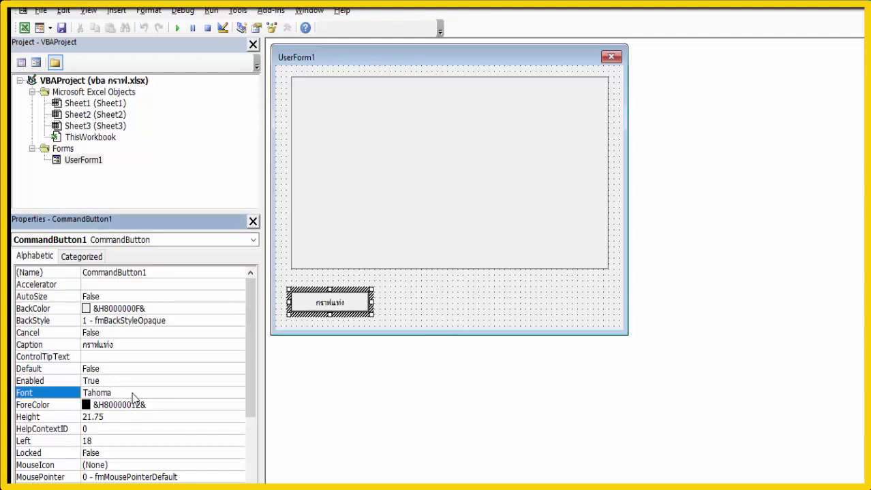
left_click(240, 395)
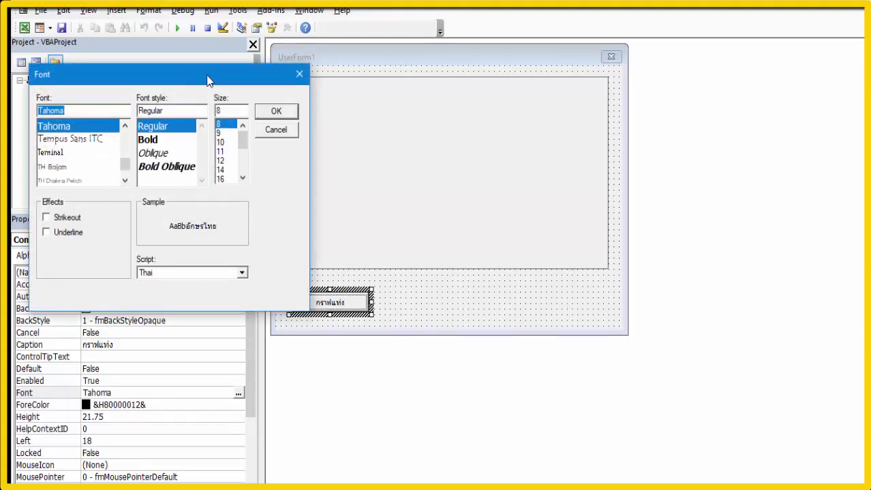
left_click_drag(208, 80, 571, 150)
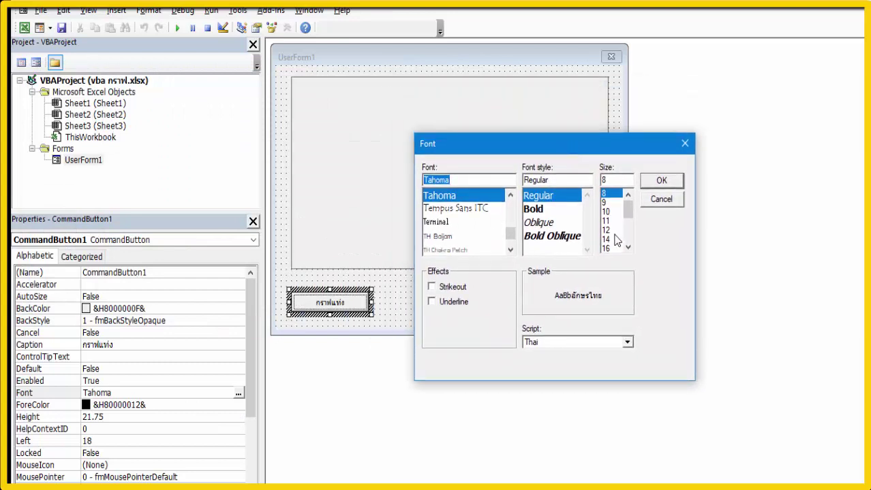
left_click(612, 239)
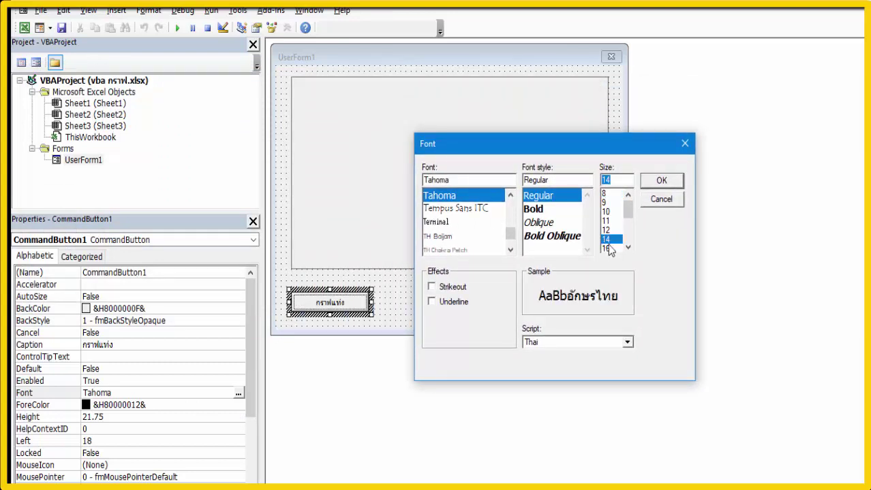
left_click(658, 184)
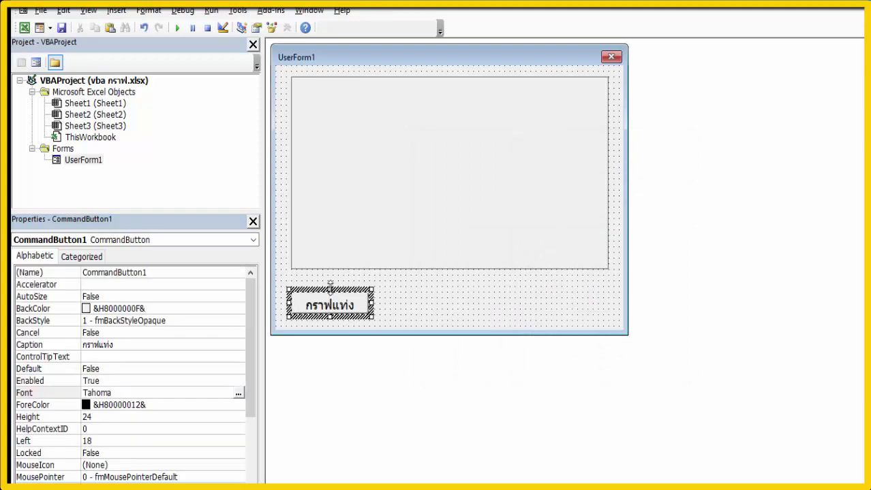
left_click_drag(330, 287, 330, 282)
Step: Draw a second command button beside กราฟแท่ง and set its caption to กราฟวงกลม
left_click(423, 304)
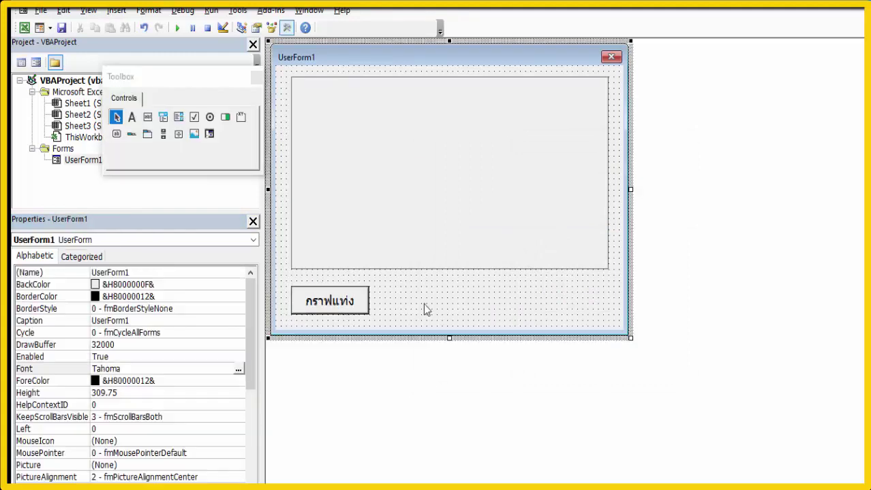
left_click(117, 136)
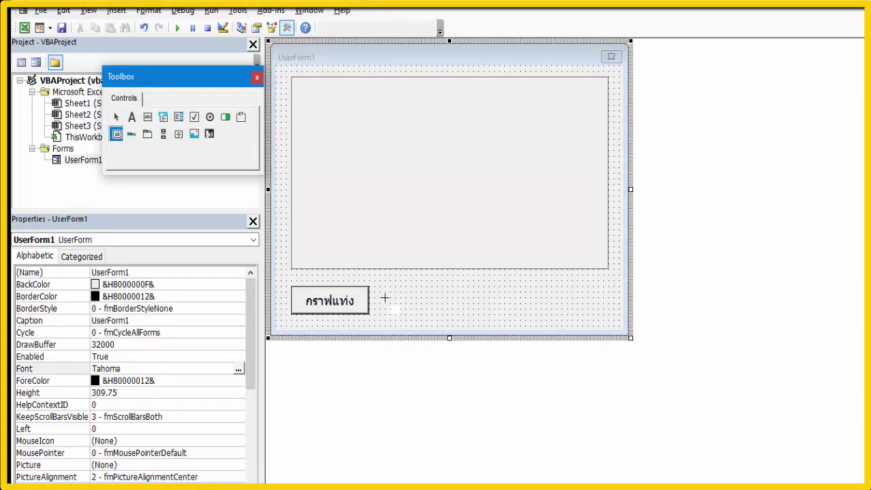
left_click_drag(389, 288, 470, 317)
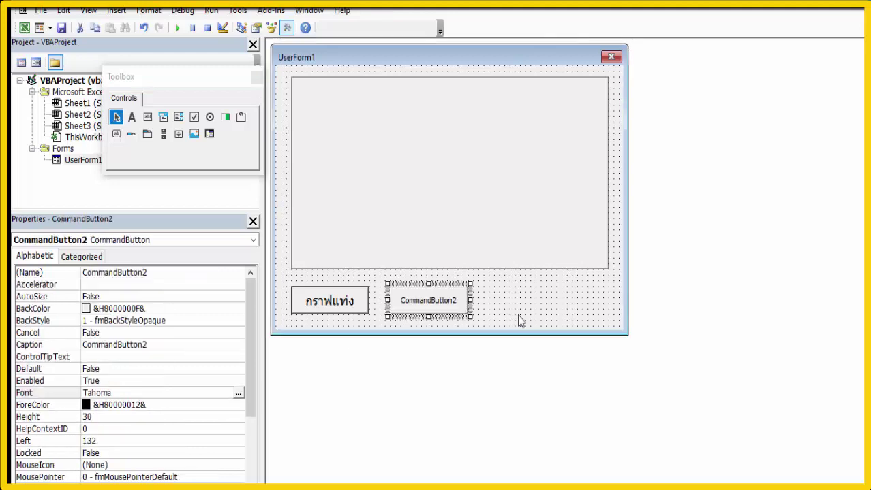
left_click(441, 312)
left_click(156, 346)
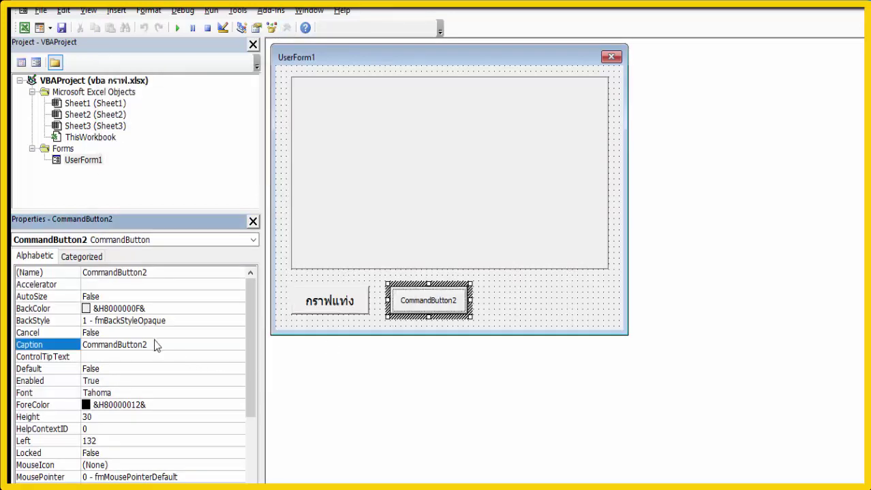
left_click_drag(156, 346, 90, 341)
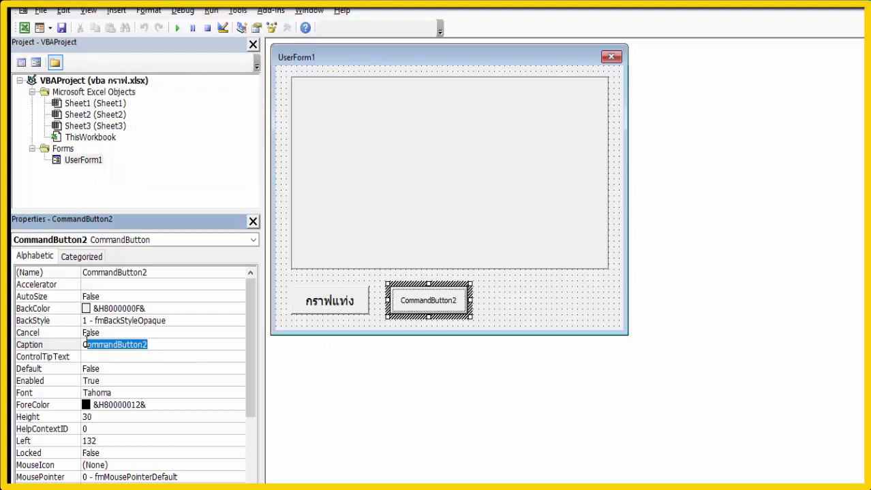
key("BackSpace")
key("BackSpace")
type("กรา")
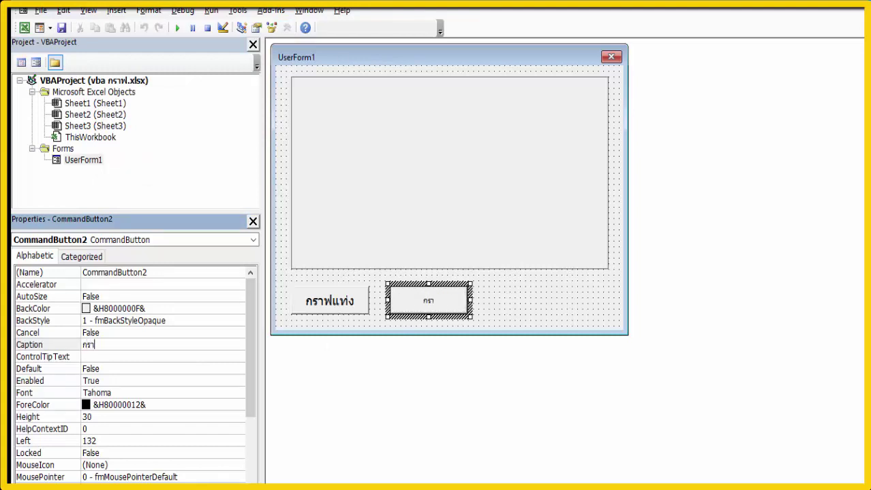
type("ฟวงกลม")
Step: Set the second button's font to 14-point Tahoma
left_click(142, 393)
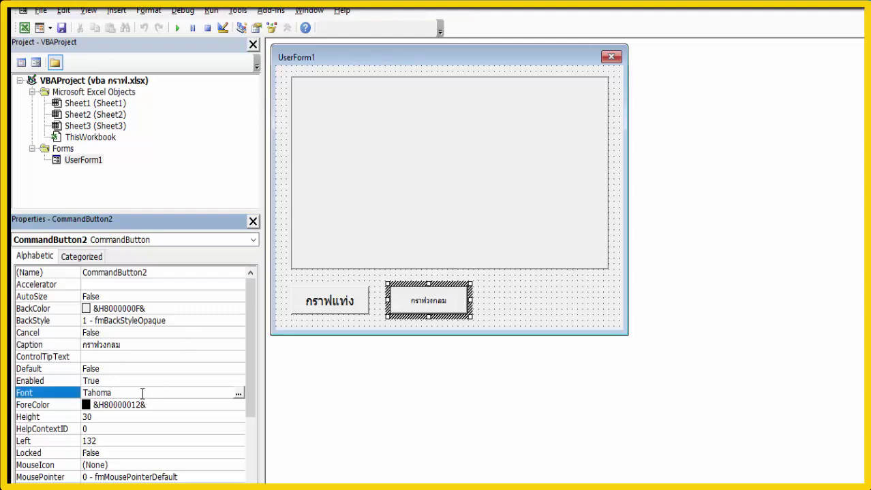
left_click(238, 394)
left_click(286, 226)
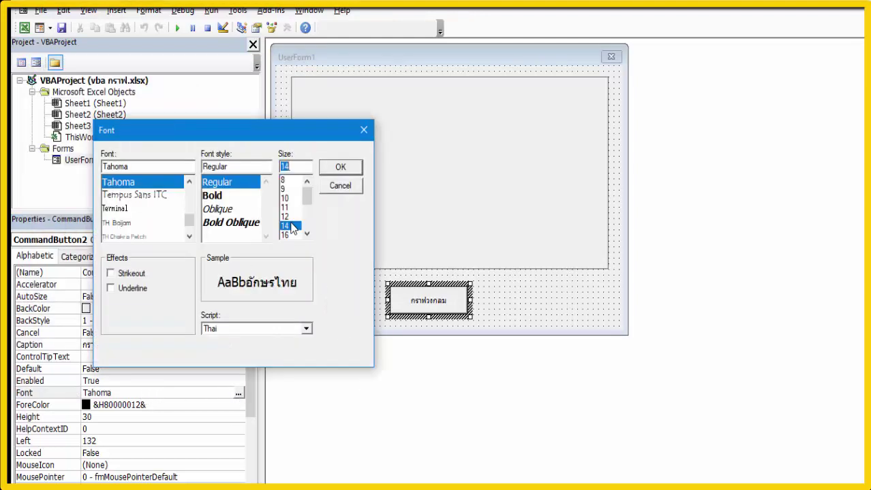
left_click(342, 168)
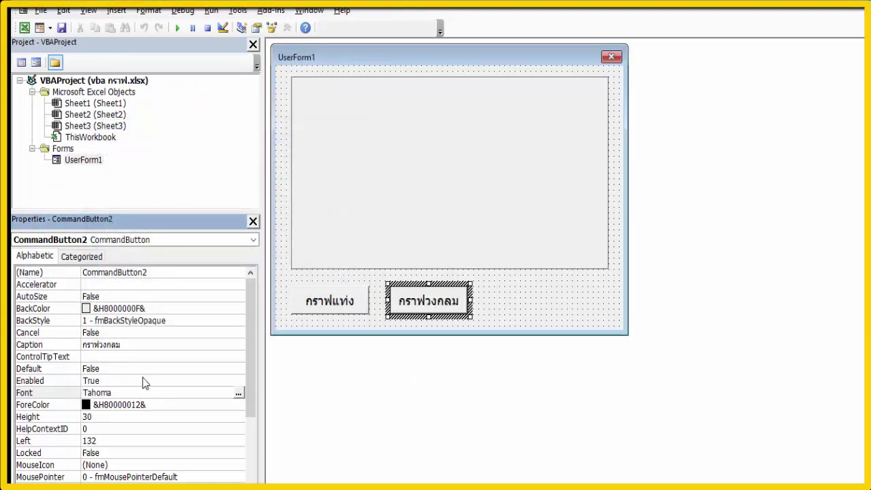
left_click(333, 304)
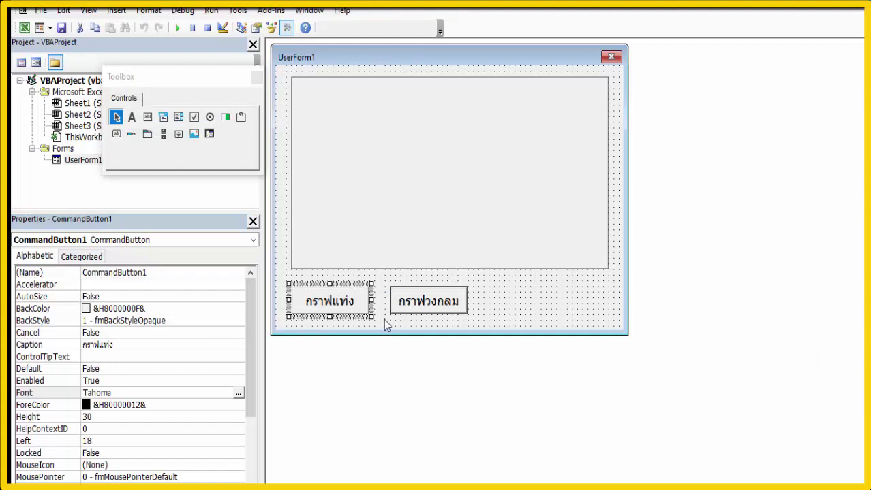
Step: Write CommandButton1_Click code exporting chart 1 to D:\temp.gif and loading it into Image1
double_click(348, 302)
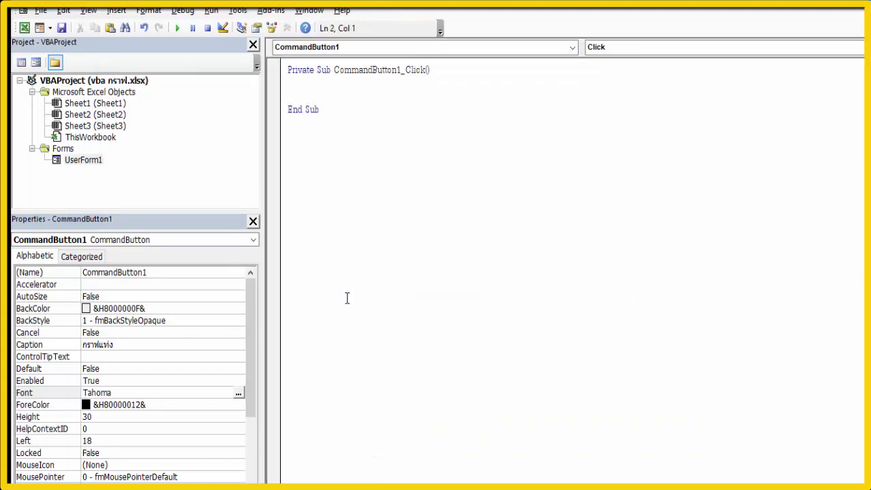
type("Dim cname As String Dim chartA As Chart ")
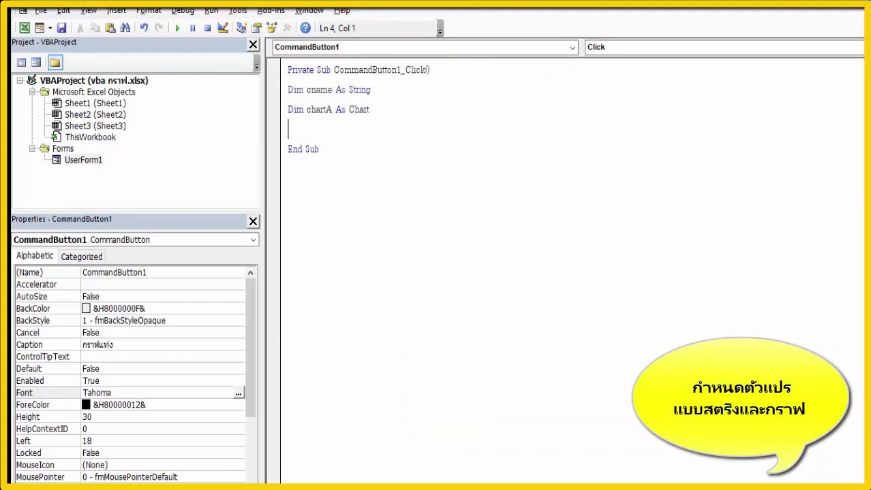
type("Set chartA = Sheets(\"sheet1\").ChartObjects(\"chart 1\").Chart cname = \"D:\\temp.gif\" chartA.Export Filename:=cname, filtername:=\"gif\" Image1.Picture = LoadPicture(cname)")
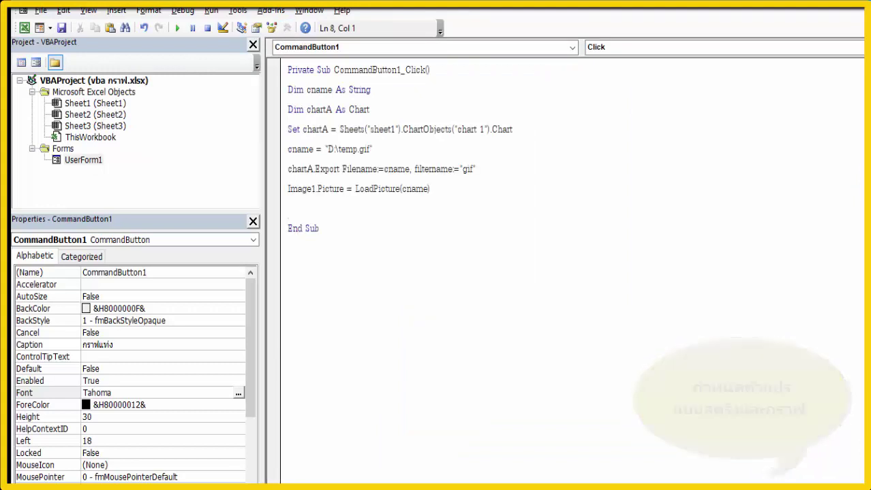
key("Delete")
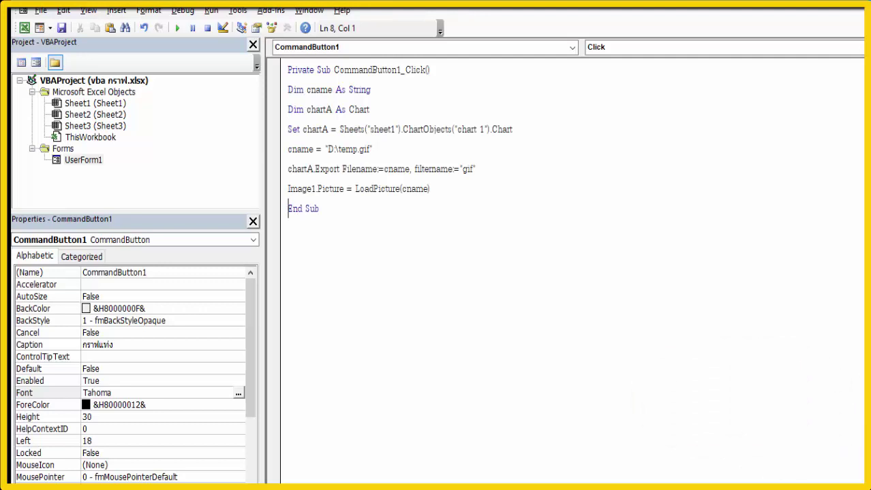
left_click_drag(484, 130, 461, 129)
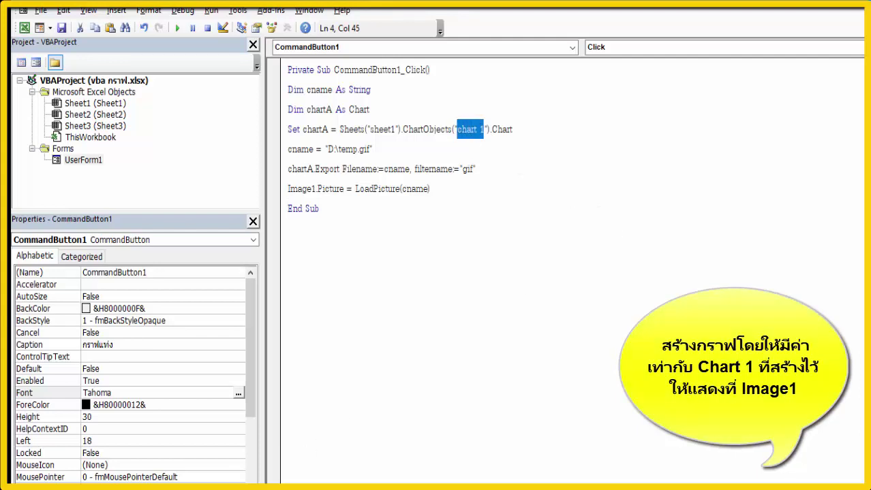
Step: Back in Excel, rename the column chart to Chart 1 via the Name Box, then reopen Visual Basic
mouse_move(327, 485)
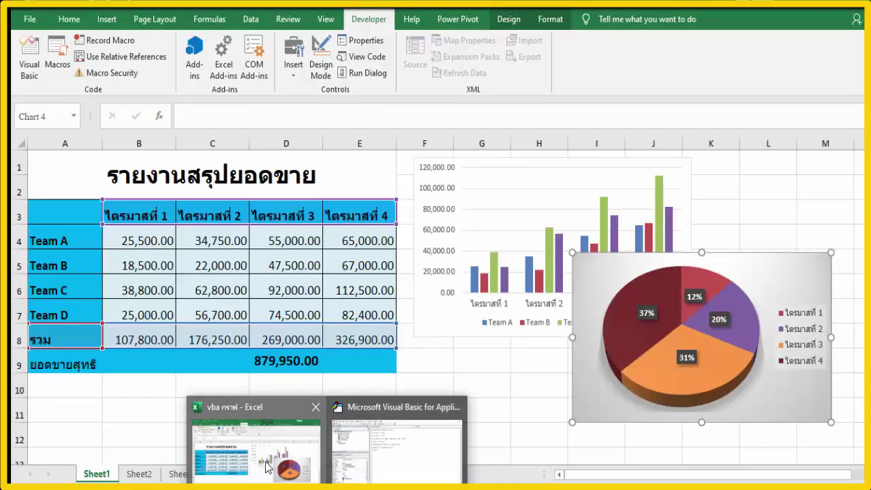
left_click(266, 466)
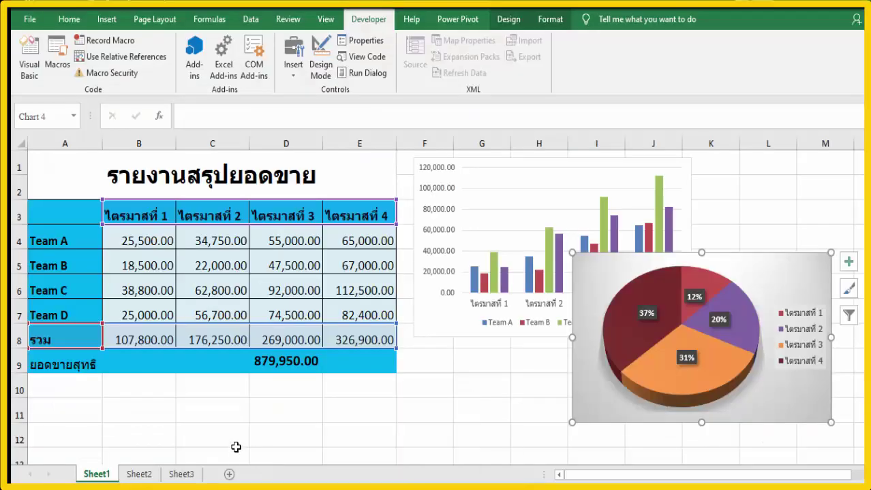
left_click(430, 321)
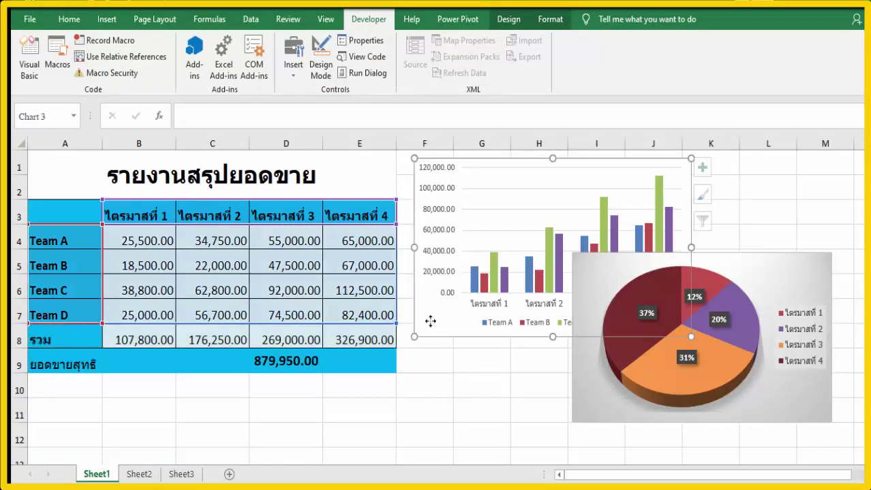
left_click(51, 117)
left_click(51, 116)
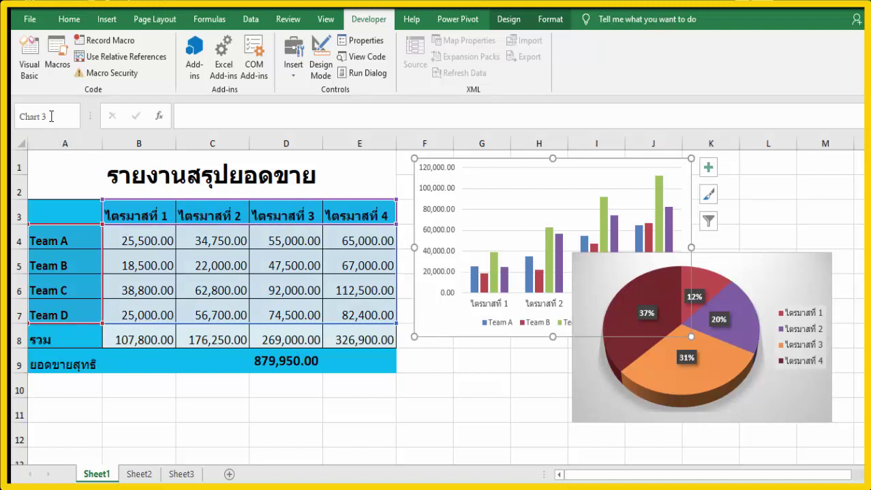
key("BackSpace")
type("1")
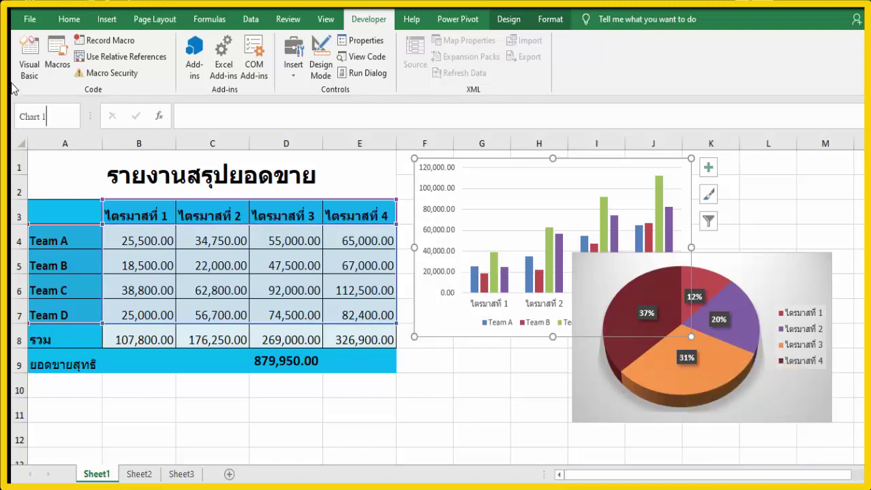
left_click(30, 60)
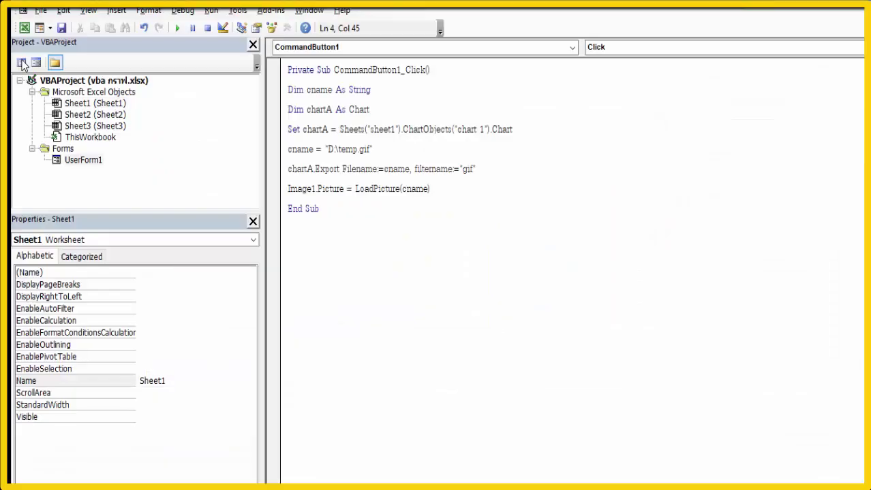
Step: Create CommandButton2's Click procedure with the pasted export code, pointing it at chart 2
left_click(85, 161)
double_click(91, 164)
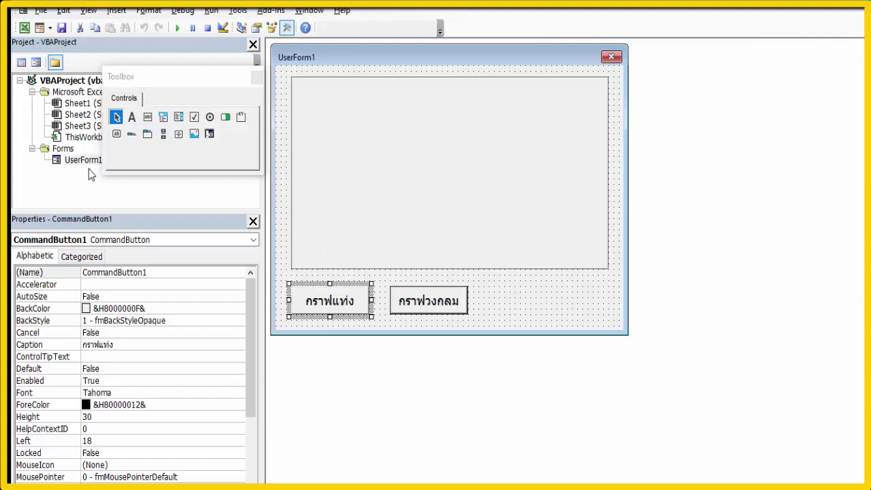
left_click(438, 297)
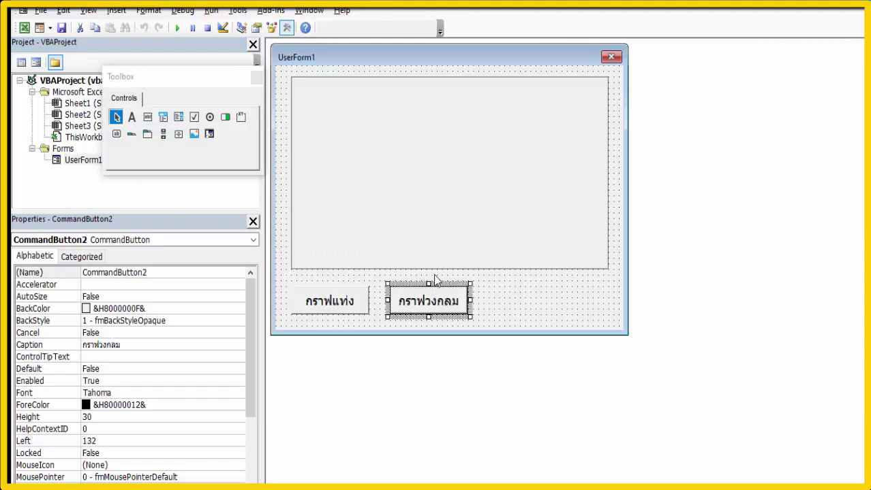
double_click(439, 297)
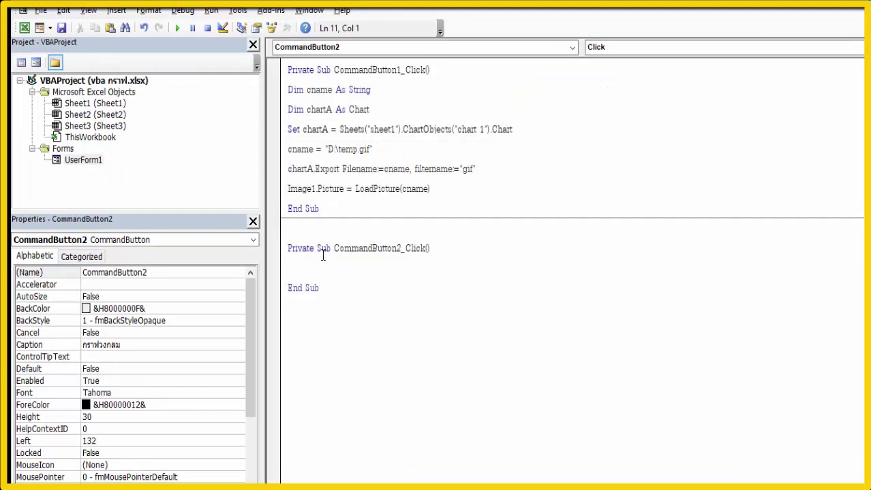
type("Dim cname As String Dim chartA As Chart")
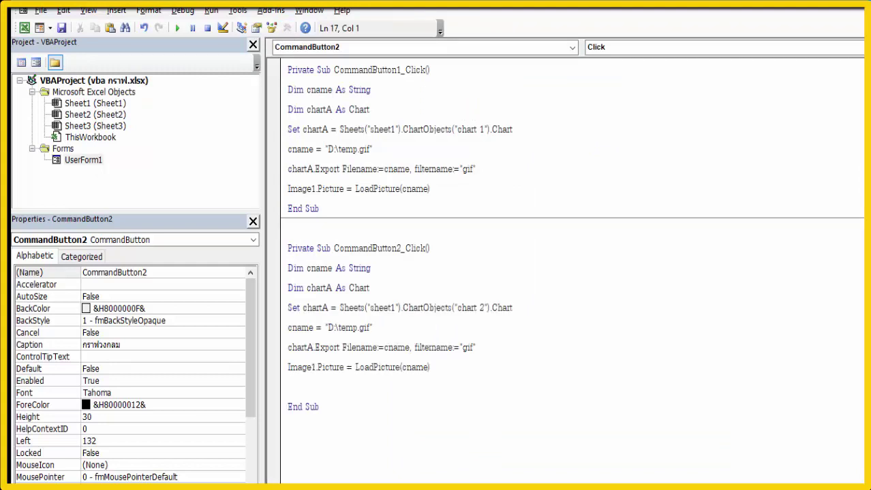
key("Delete")
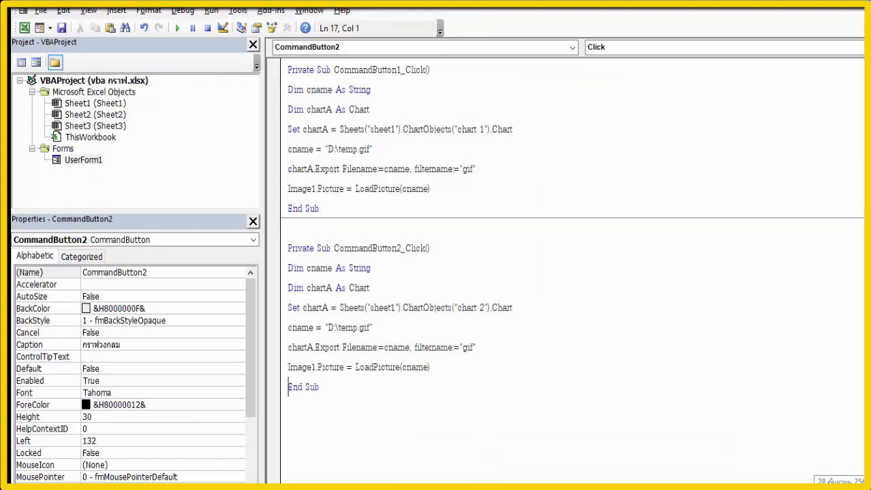
left_click_drag(484, 308, 459, 307)
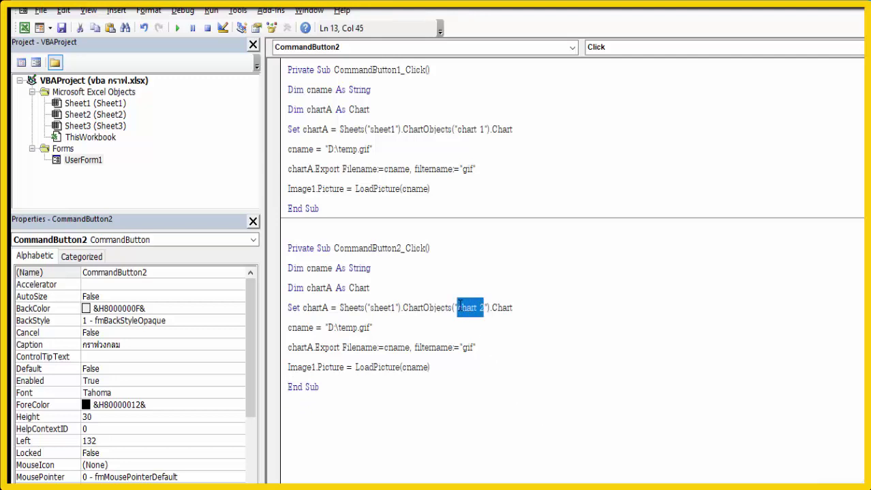
Step: Rename the pie chart from Chart 4 to Chart 2 and verify both chart names
key("alt+F11")
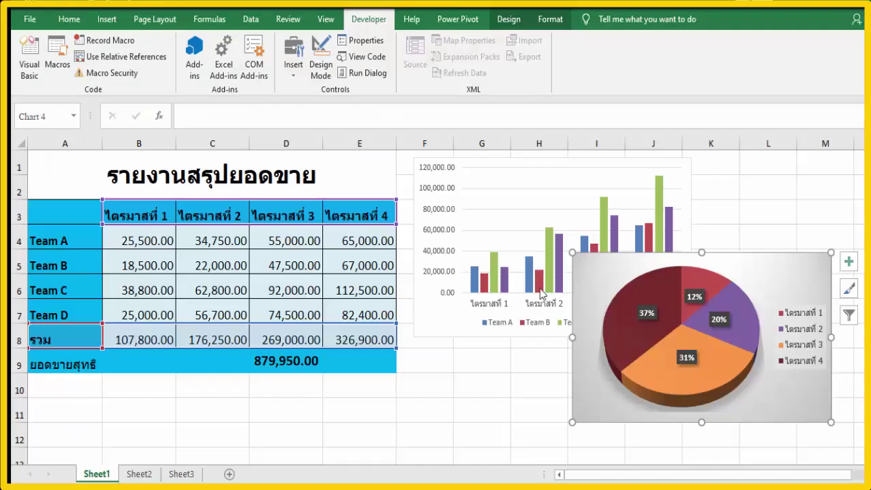
left_click(56, 117)
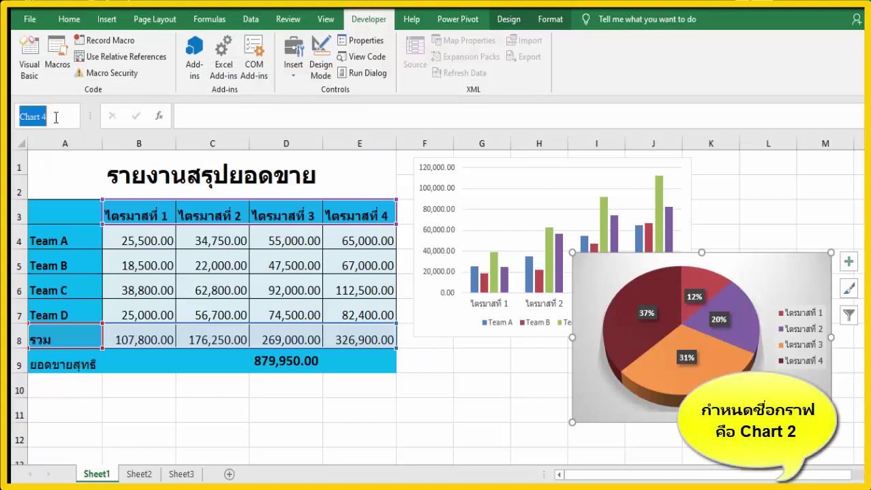
double_click(56, 118)
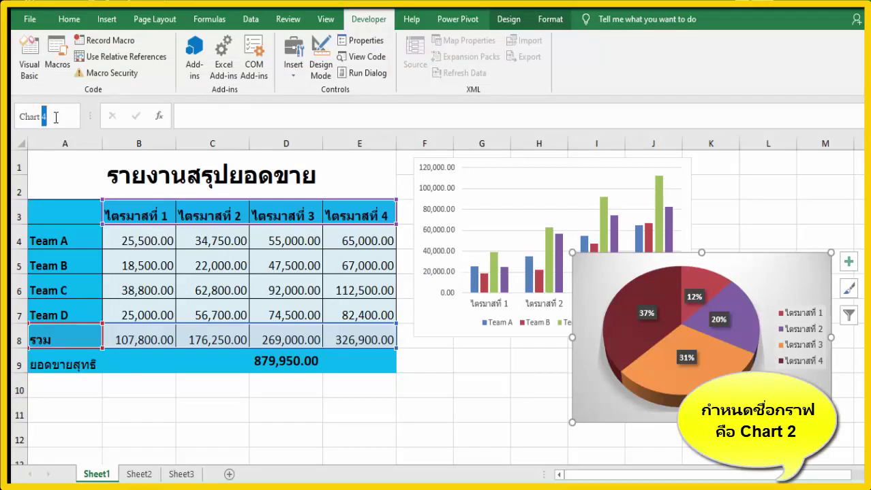
type("2")
key("Return")
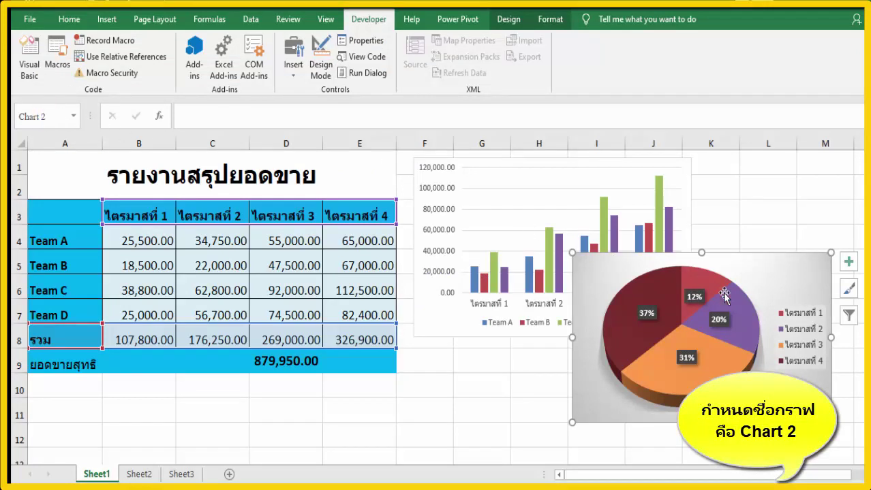
left_click(443, 318)
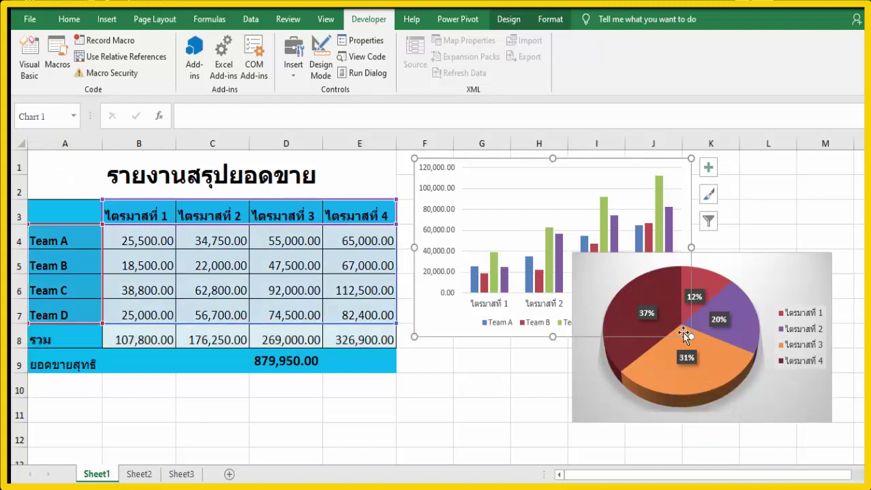
left_click(588, 411)
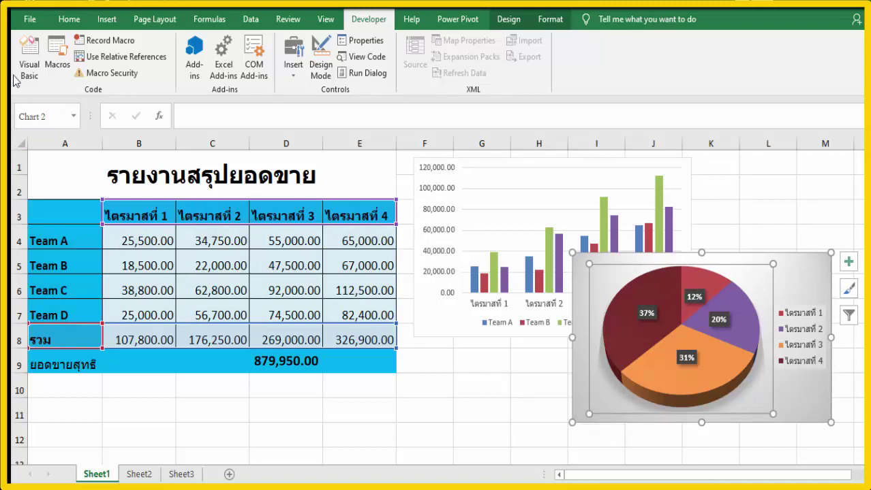
left_click(31, 61)
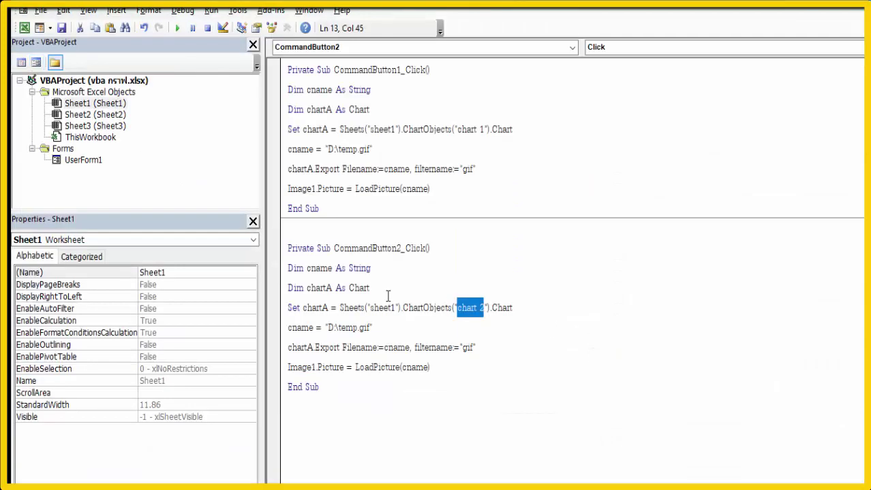
Step: Open UserForm1 in design view, select the form, and run it
double_click(85, 164)
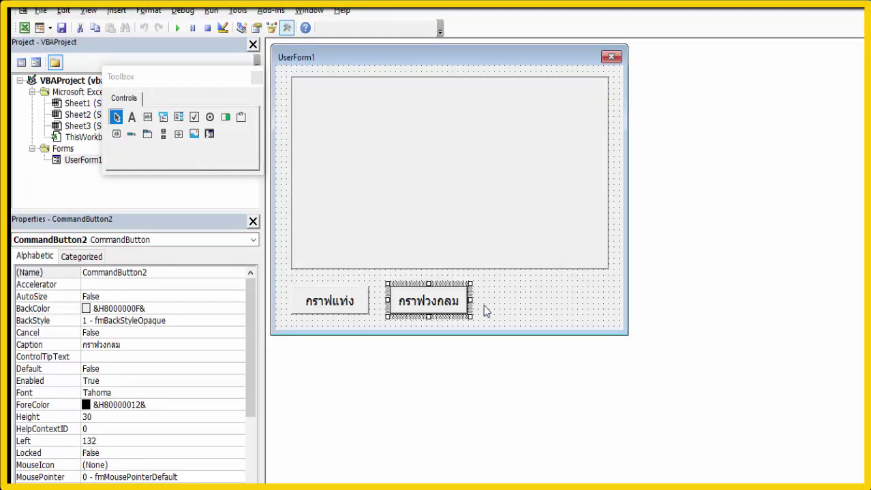
left_click(498, 305)
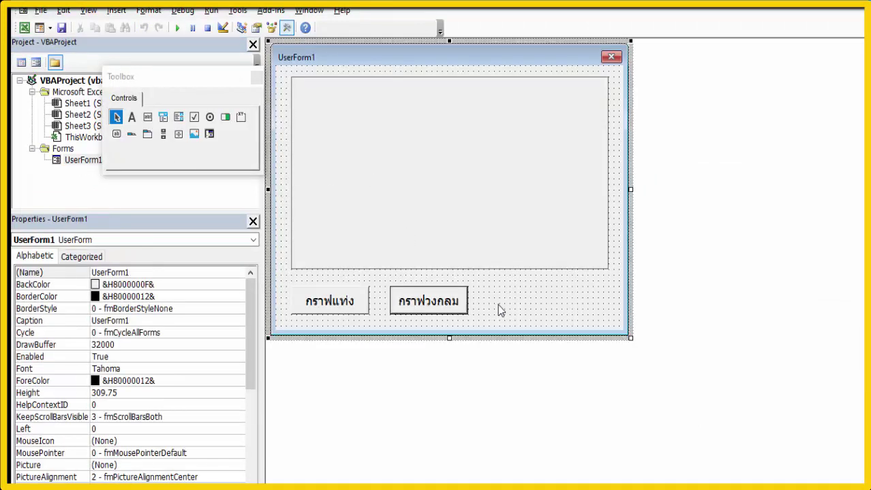
left_click(176, 31)
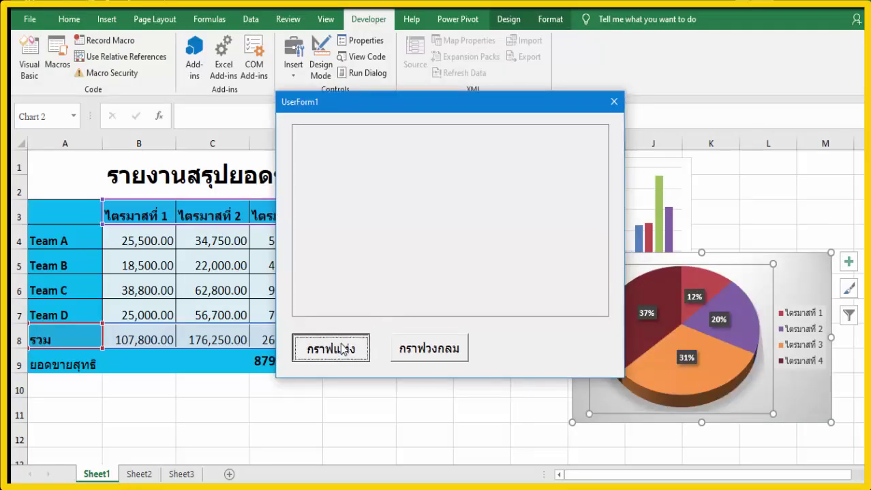
Step: Switch the running form between the bar and pie chart images several times, then close it
left_click(343, 349)
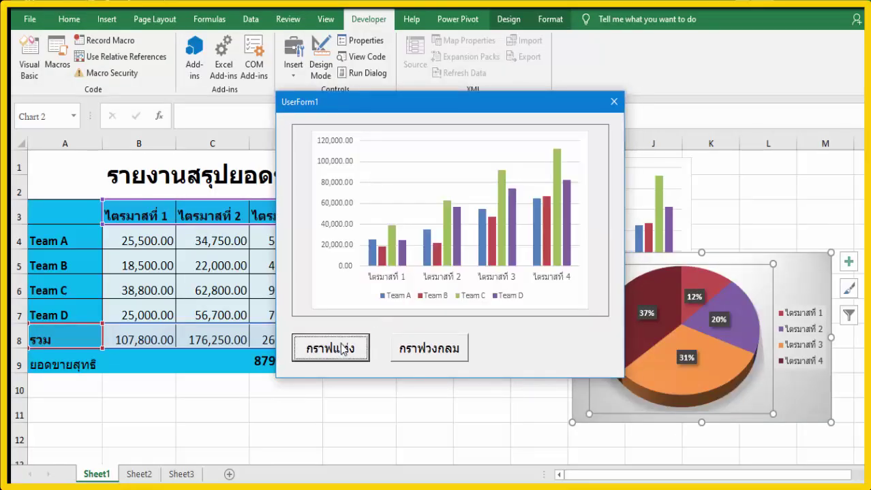
left_click(431, 351)
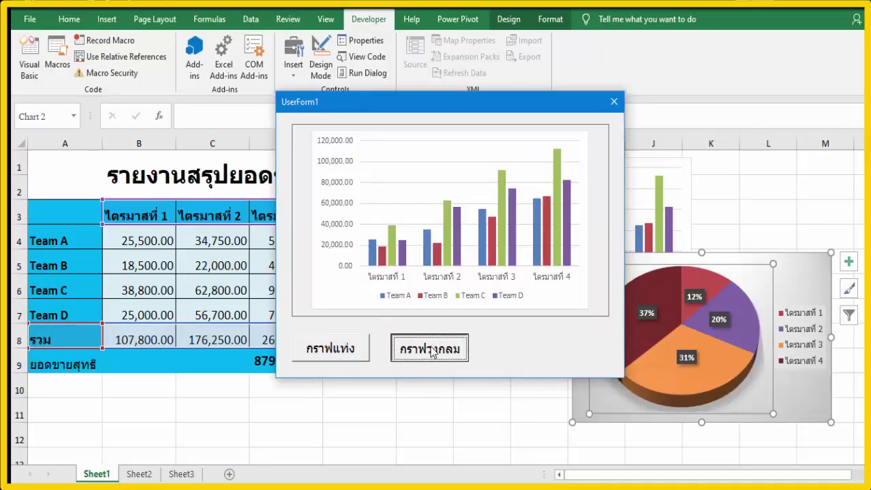
left_click(340, 351)
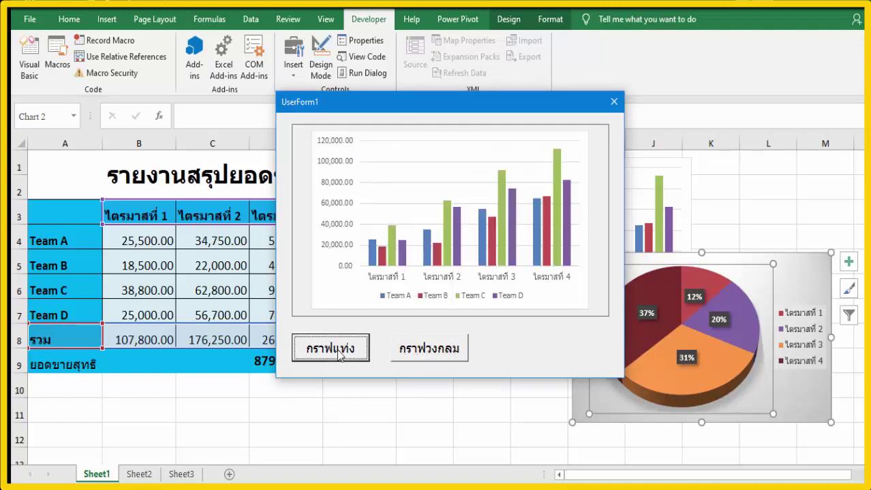
left_click(434, 355)
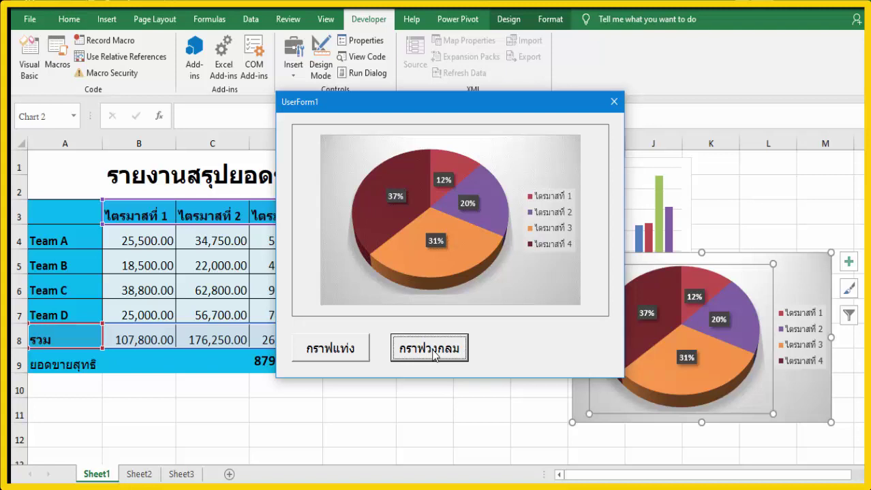
left_click(350, 358)
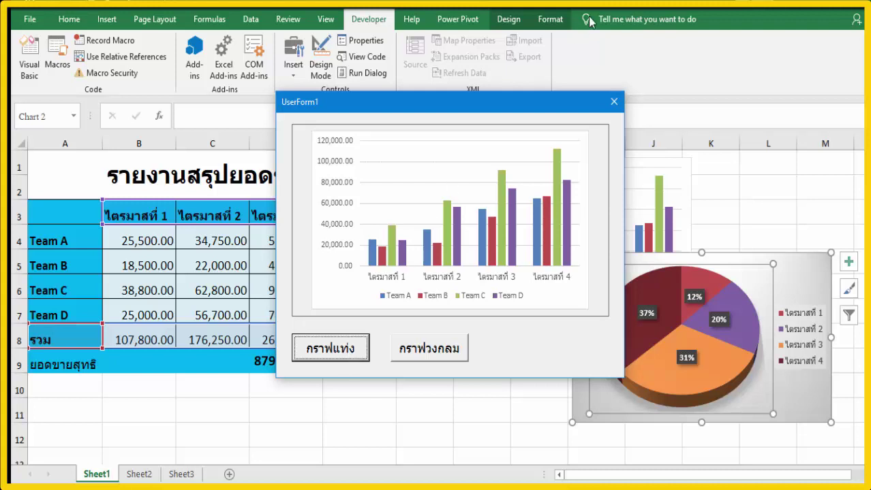
left_click(617, 103)
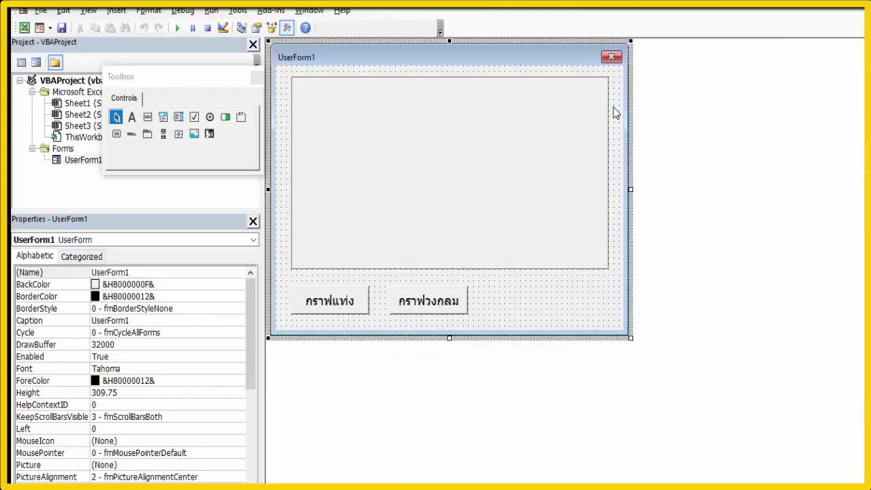